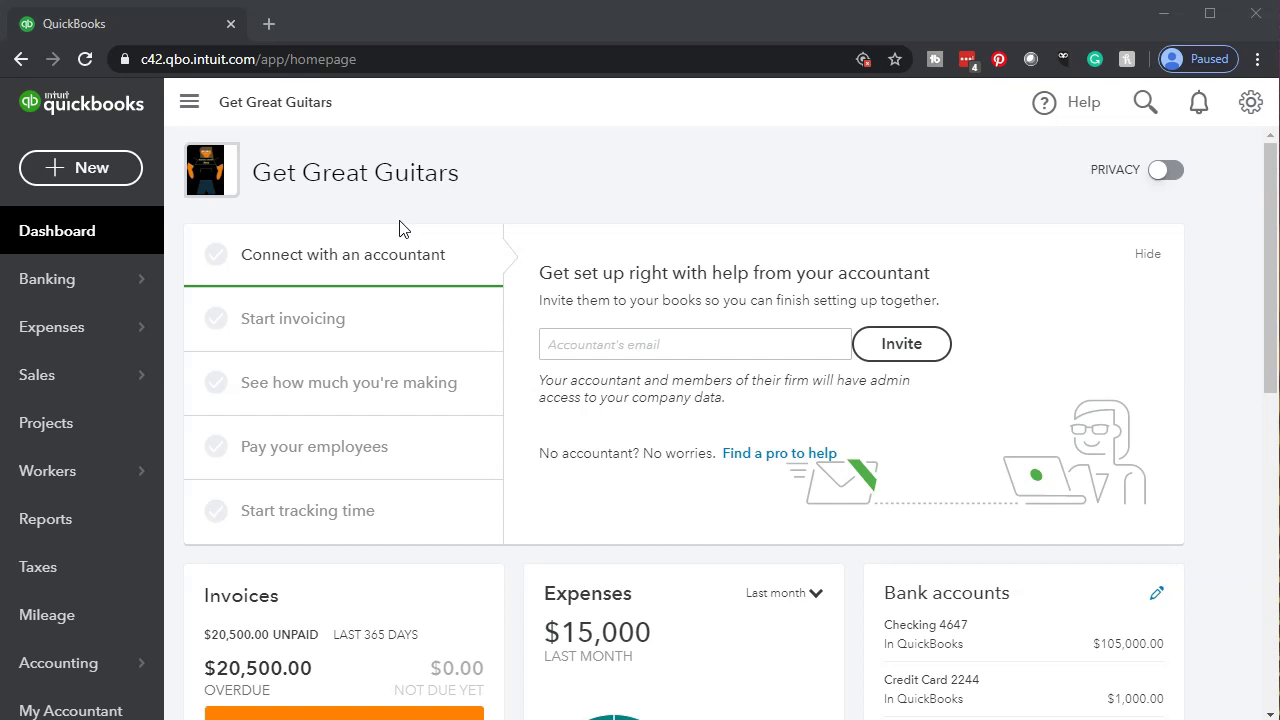
Show the + New menu of transaction types that can be created.
click(110, 175)
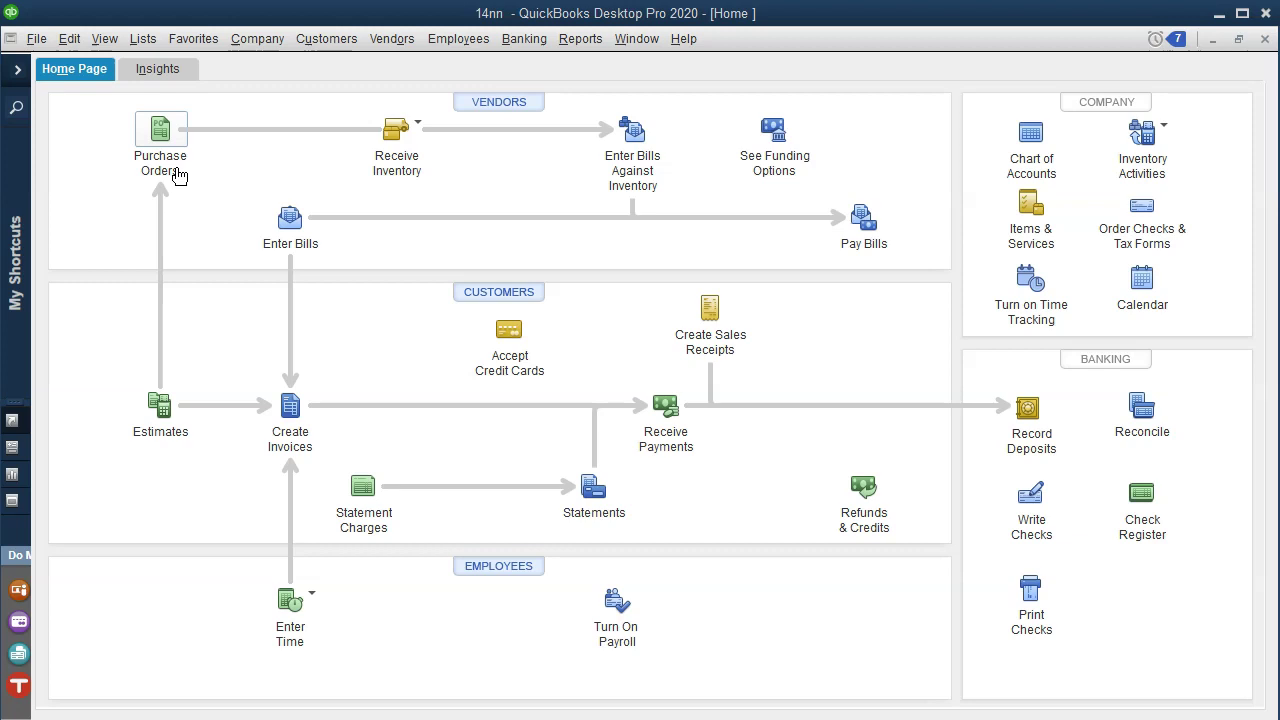
click(177, 180)
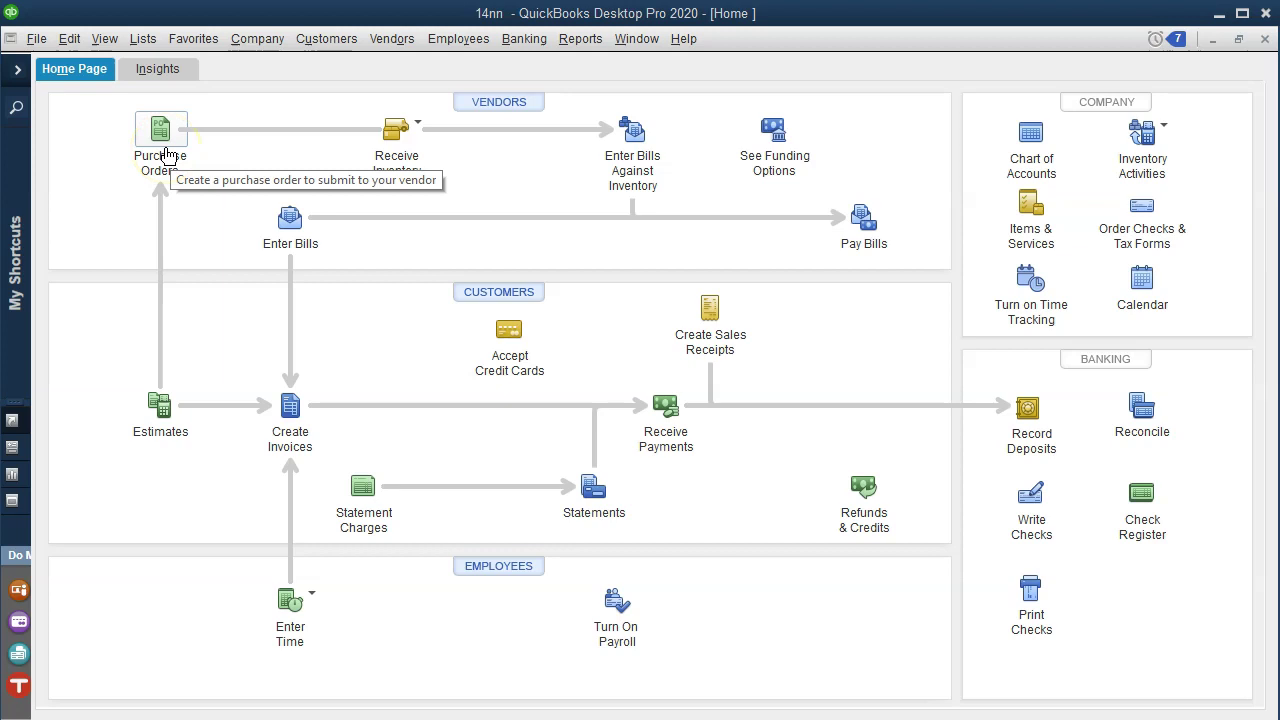
click(167, 203)
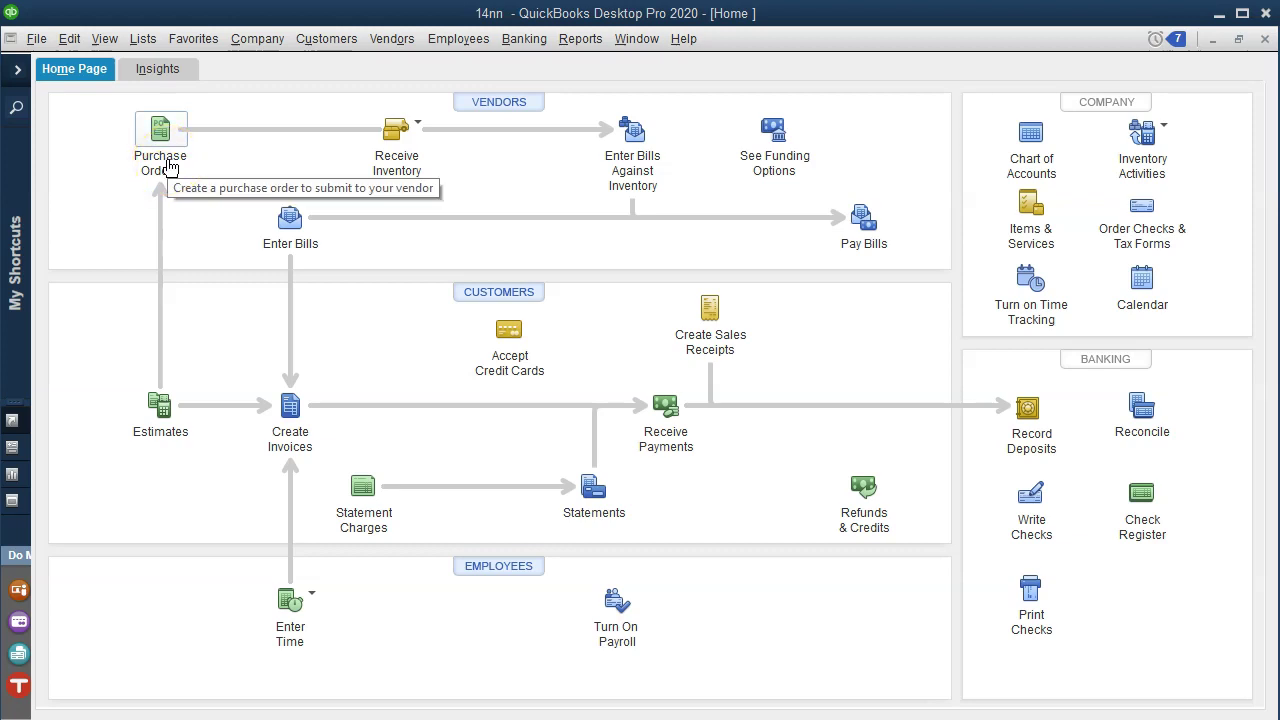
click(270, 166)
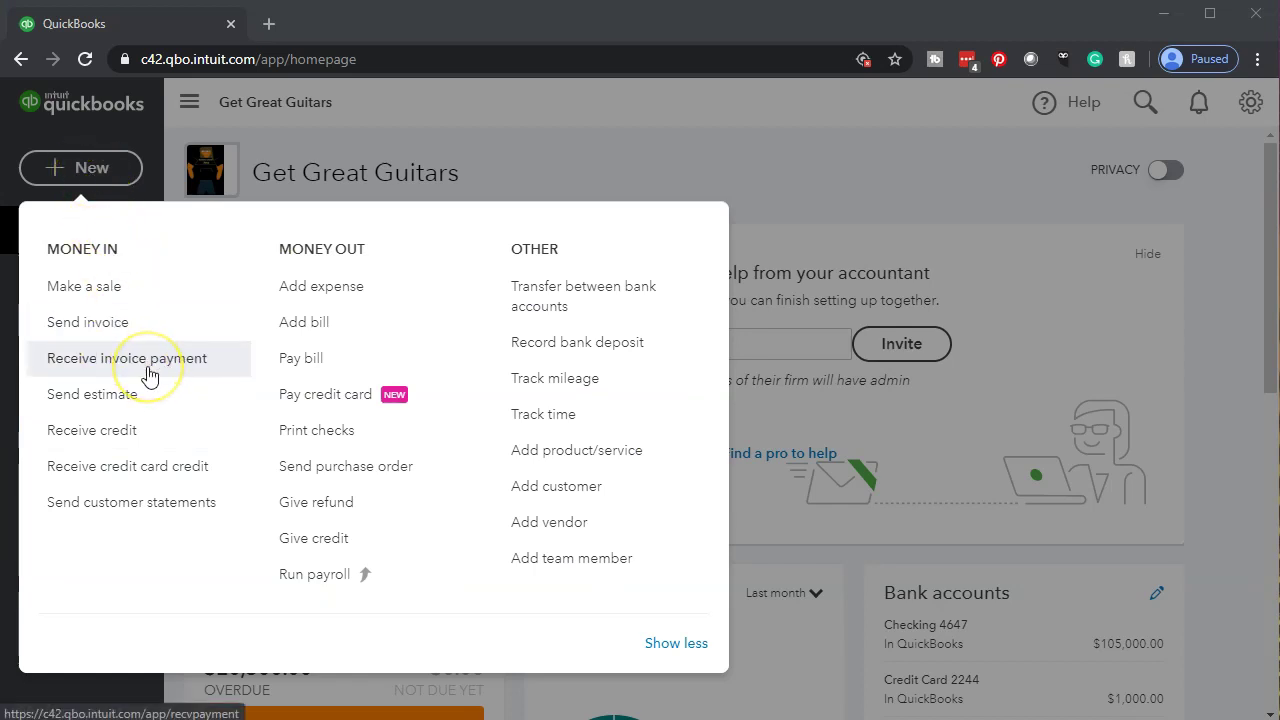
Start a new purchase order from the Money out options.
click(377, 472)
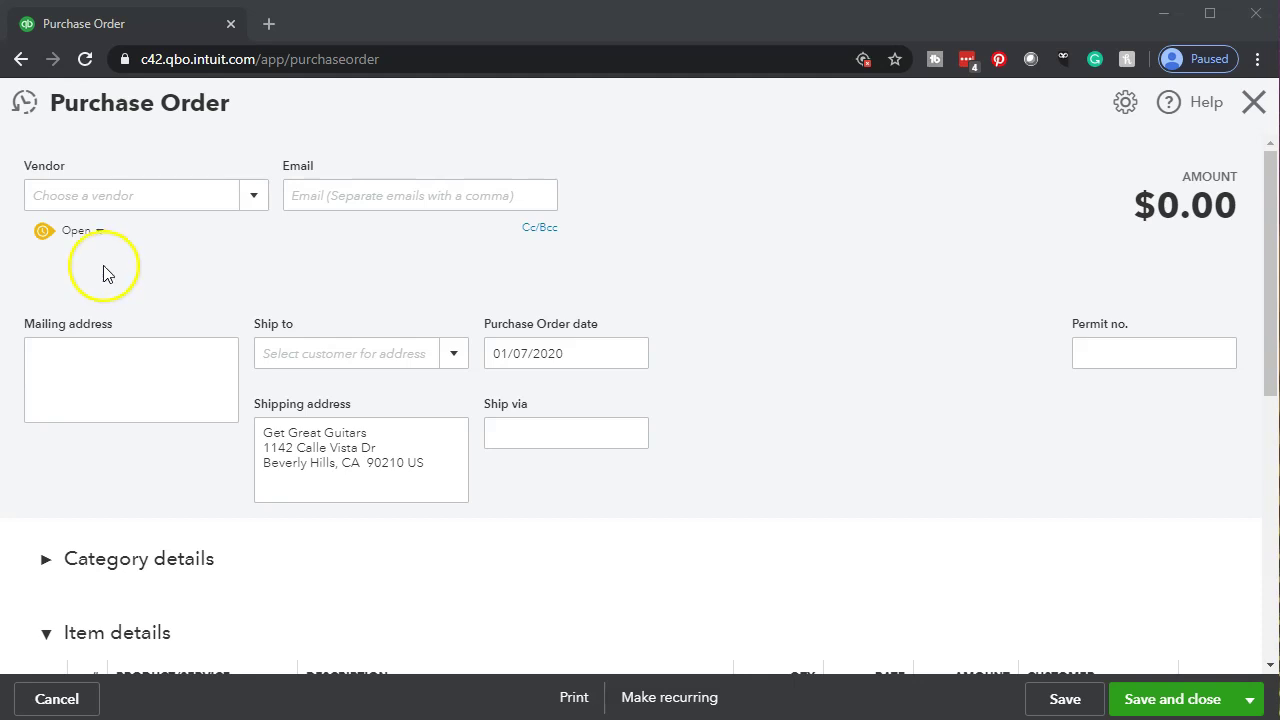
Make the purchase order out to vendor Epiphone and advance its date to 01/12/2020.
click(130, 186)
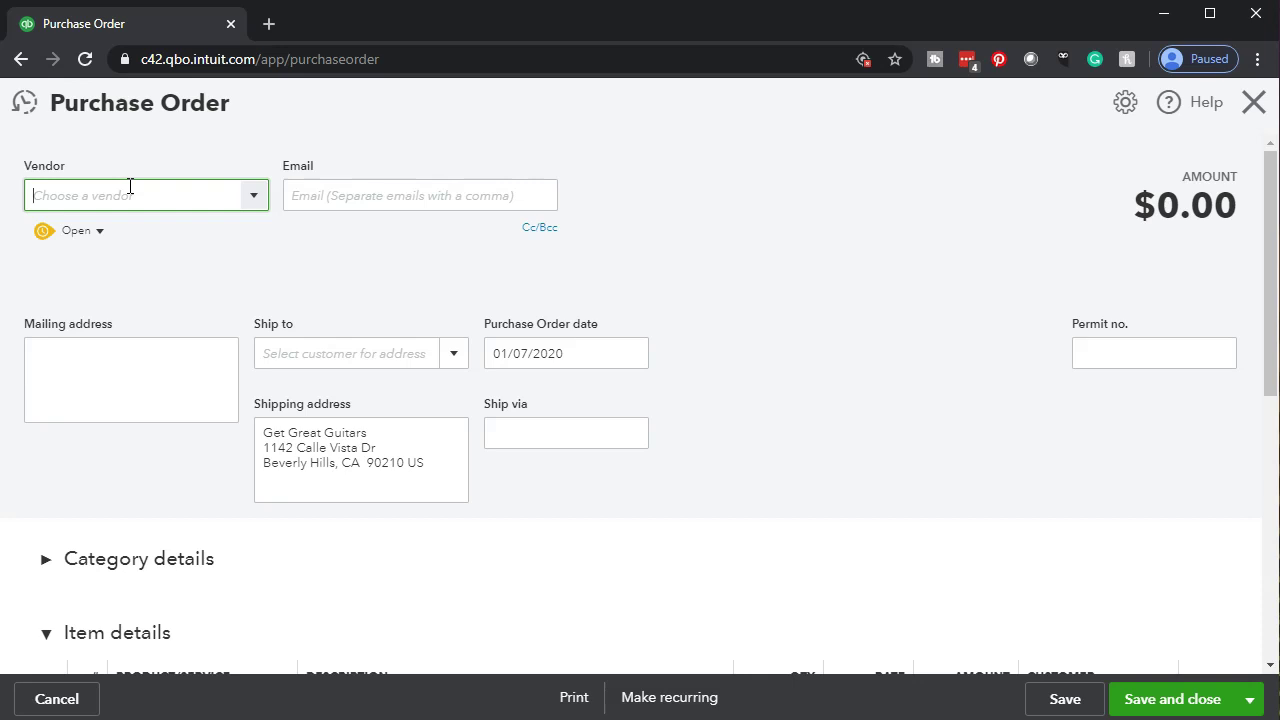
text(Epi)
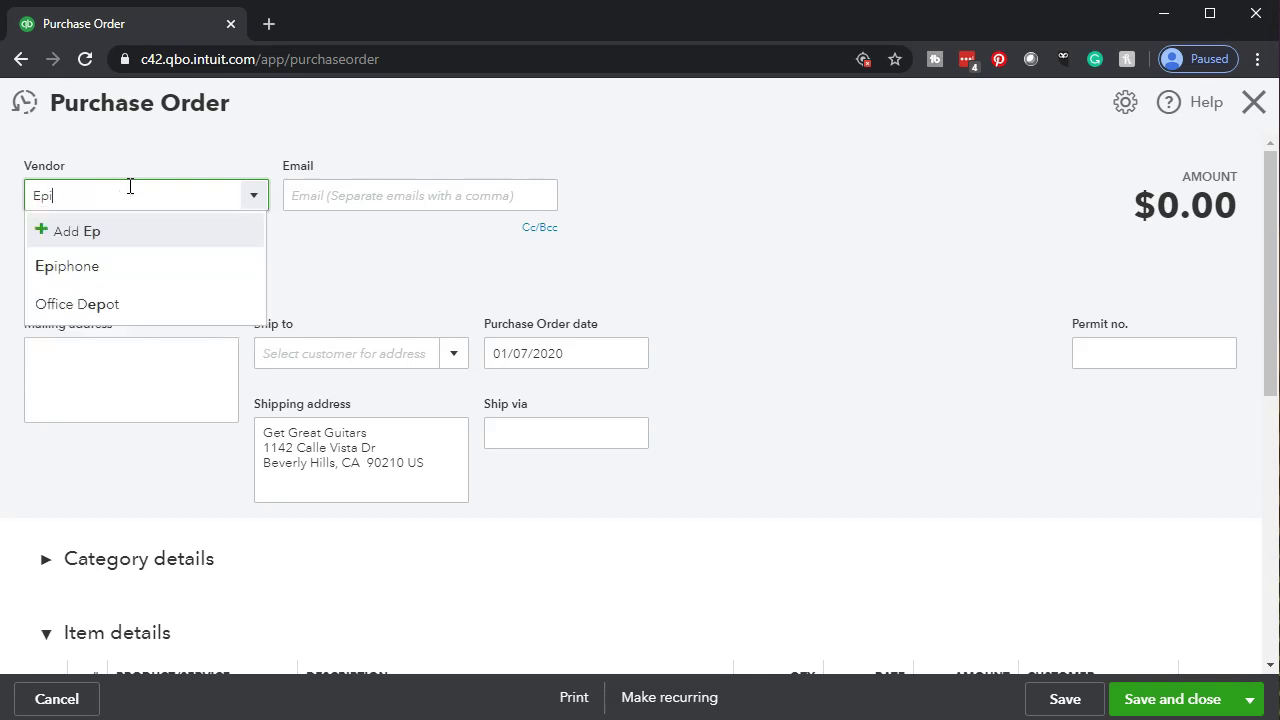
text(phone)
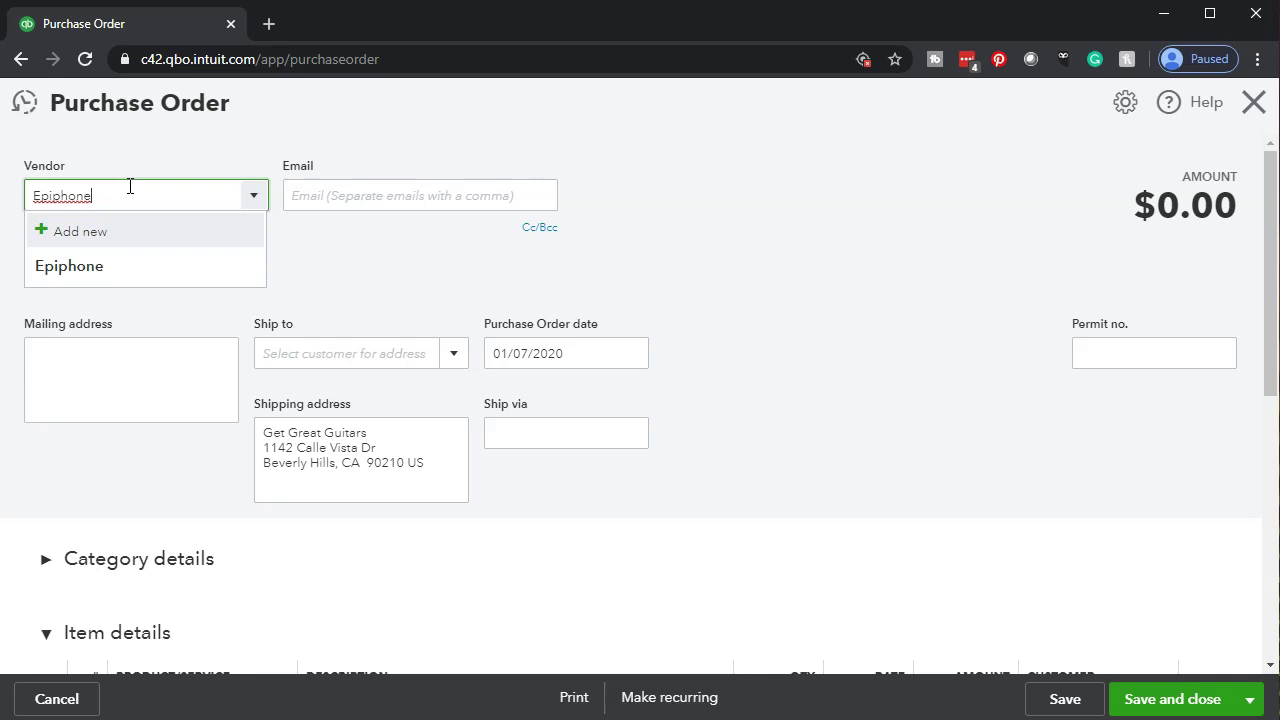
click(90, 266)
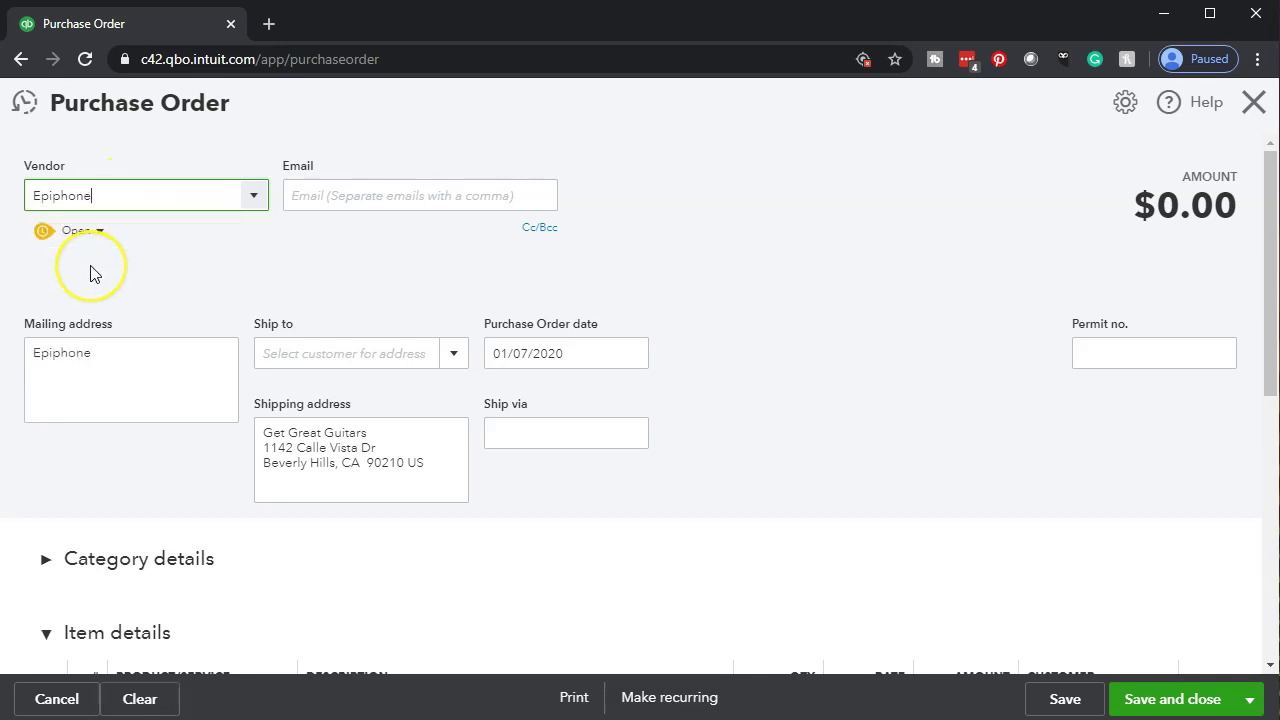
key(Tab)
key(Tab)
click(100, 351)
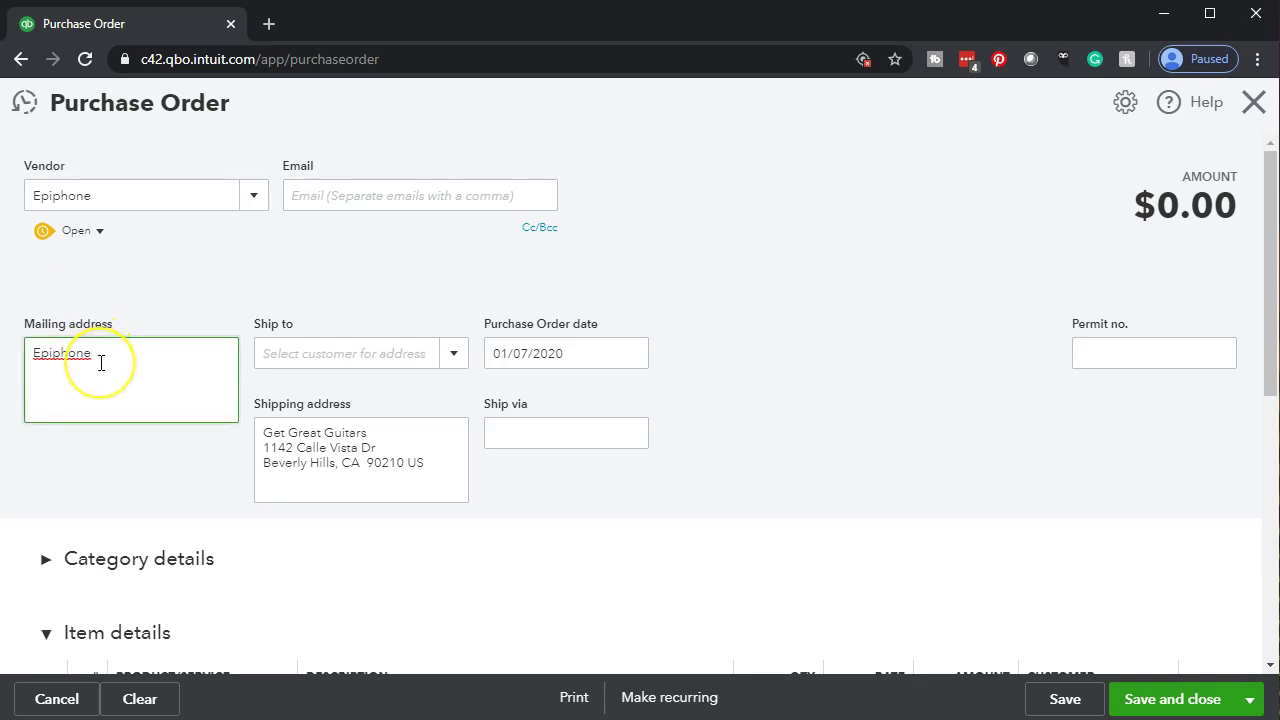
key(Tab)
key(Tab)
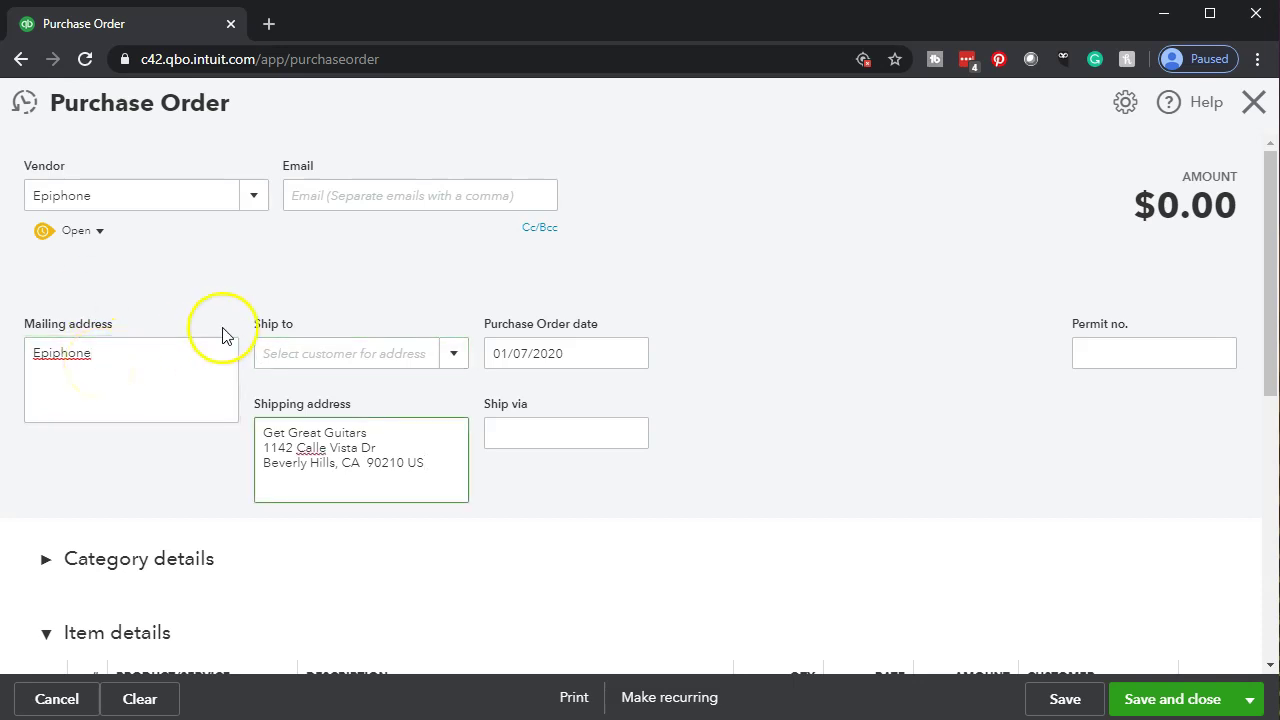
click(605, 359)
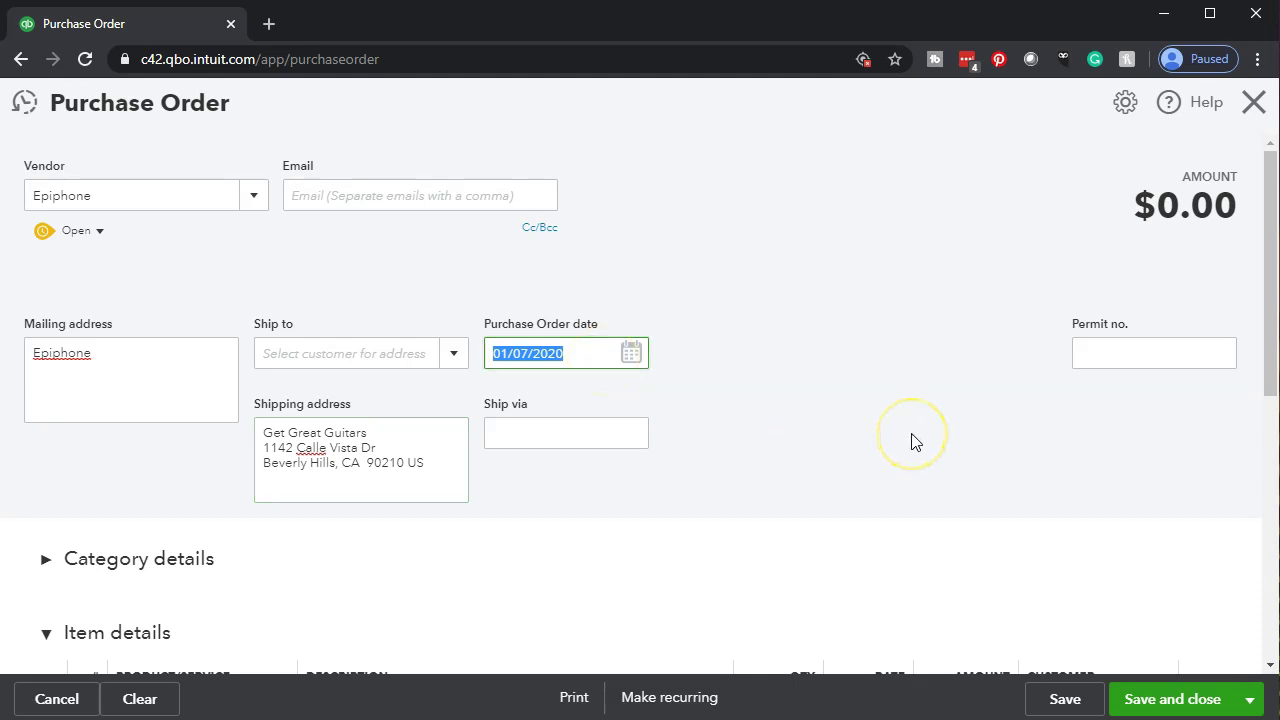
text(++++)
key(Tab)
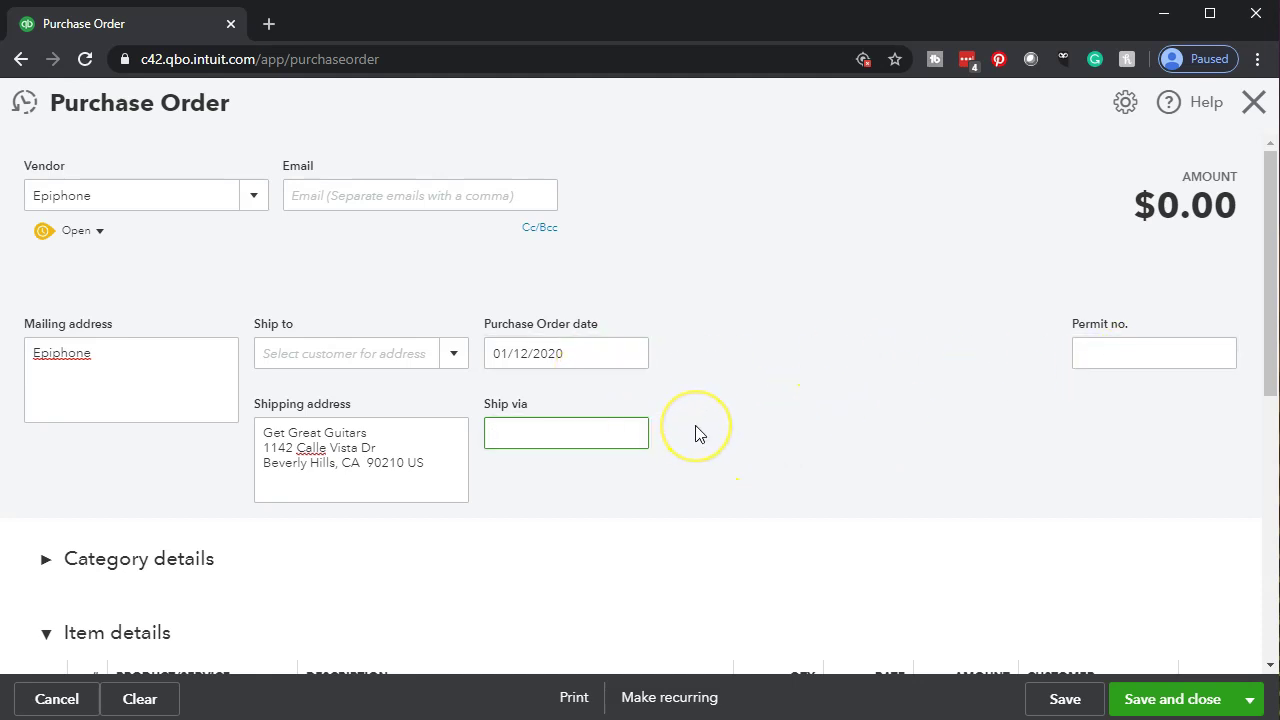
scroll(699, 433, down, 1)
scroll(699, 433, down, 1)
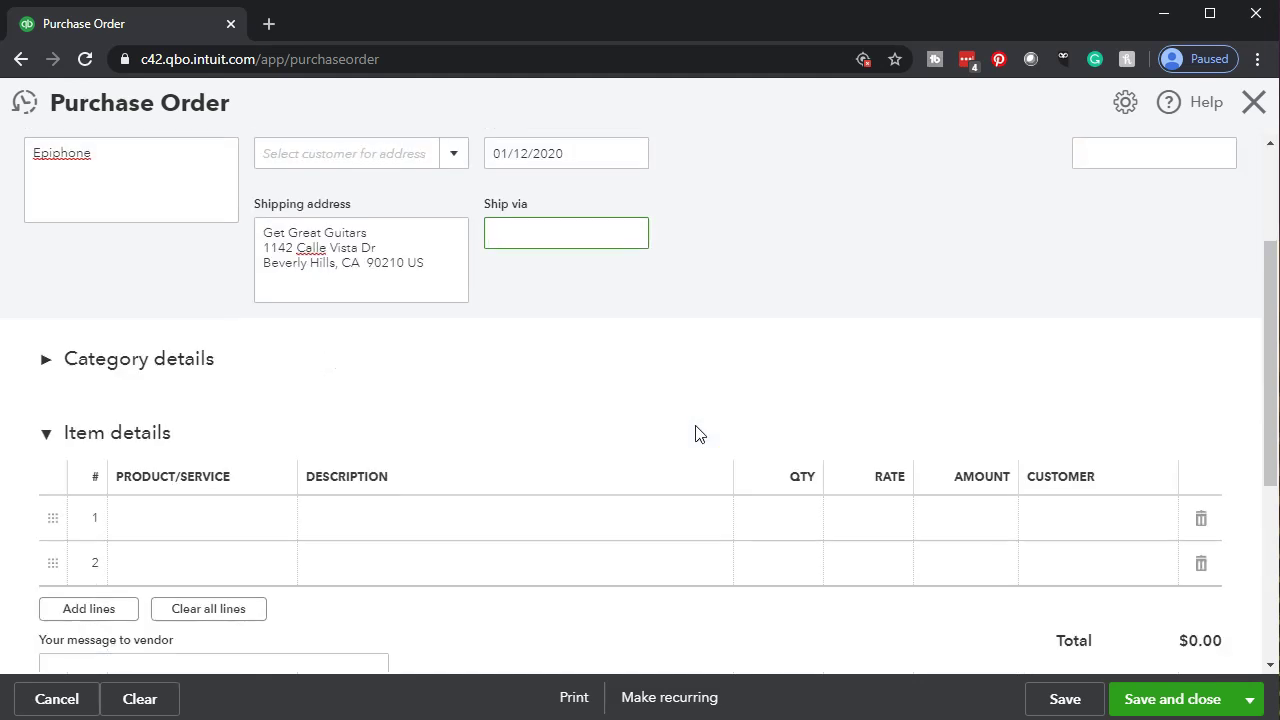
key(Tab)
key(Tab)
drag(694, 434, 611, 443)
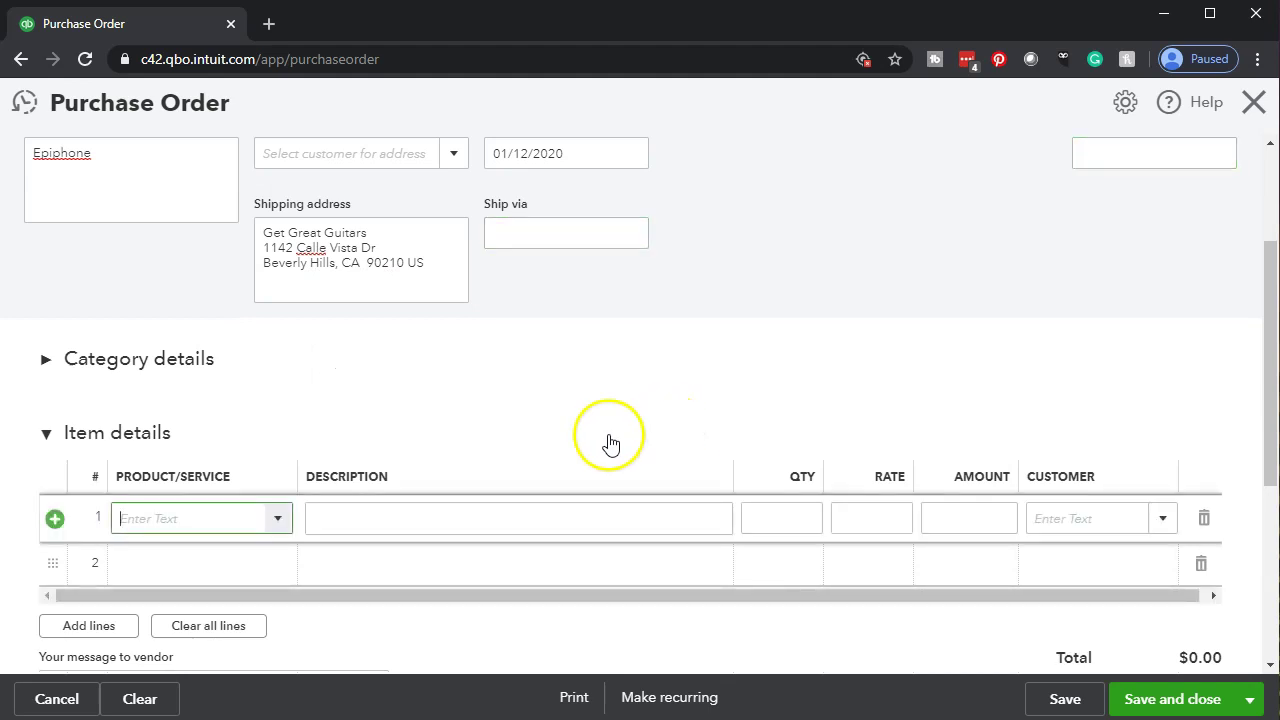
click(44, 360)
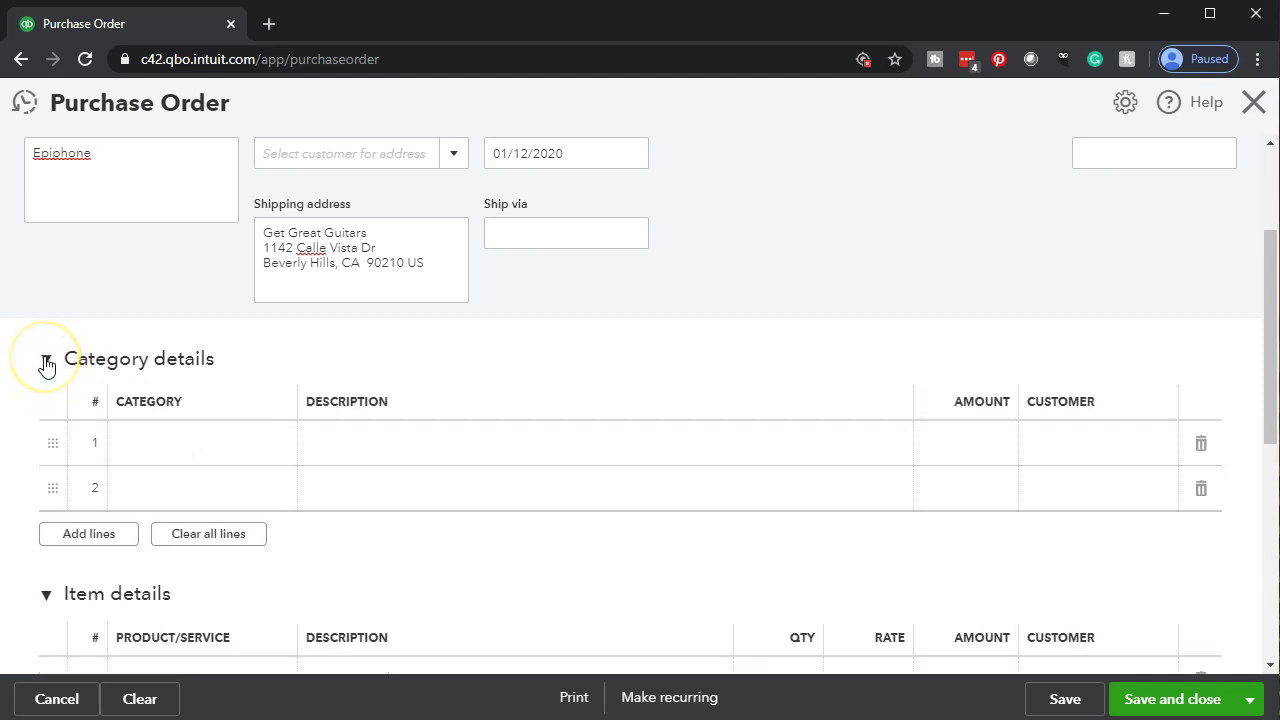
click(145, 447)
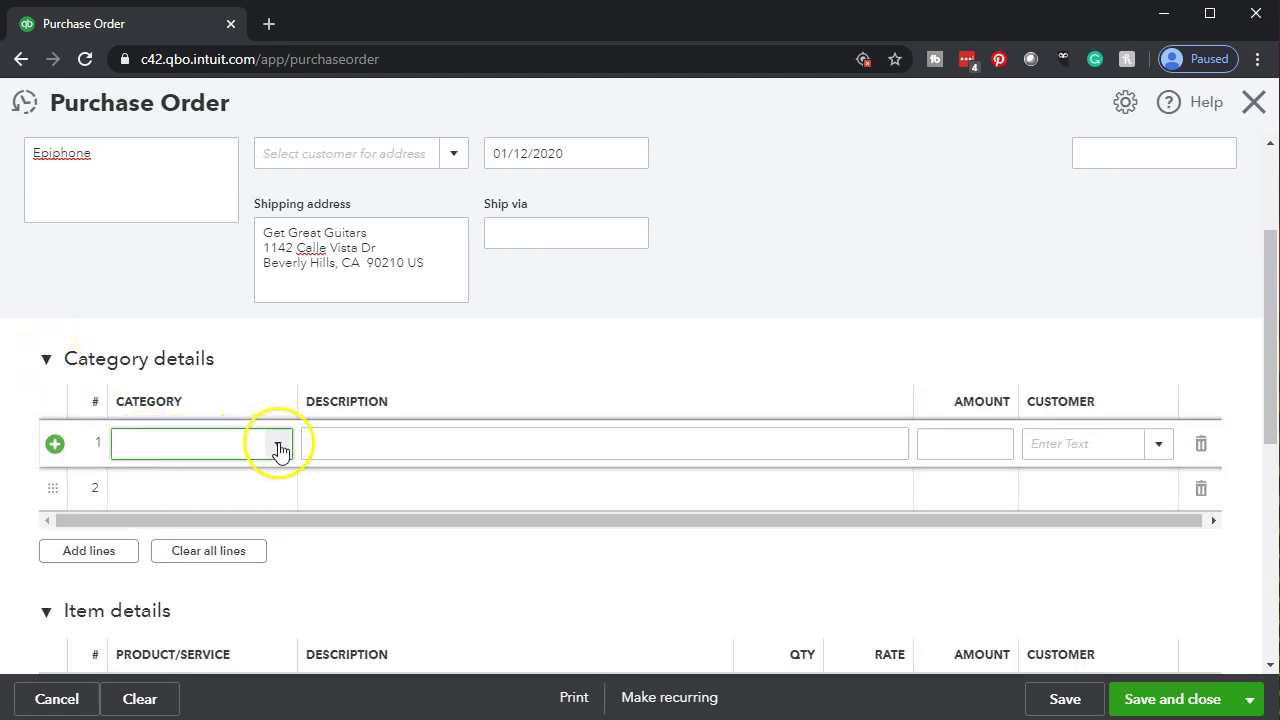
click(279, 447)
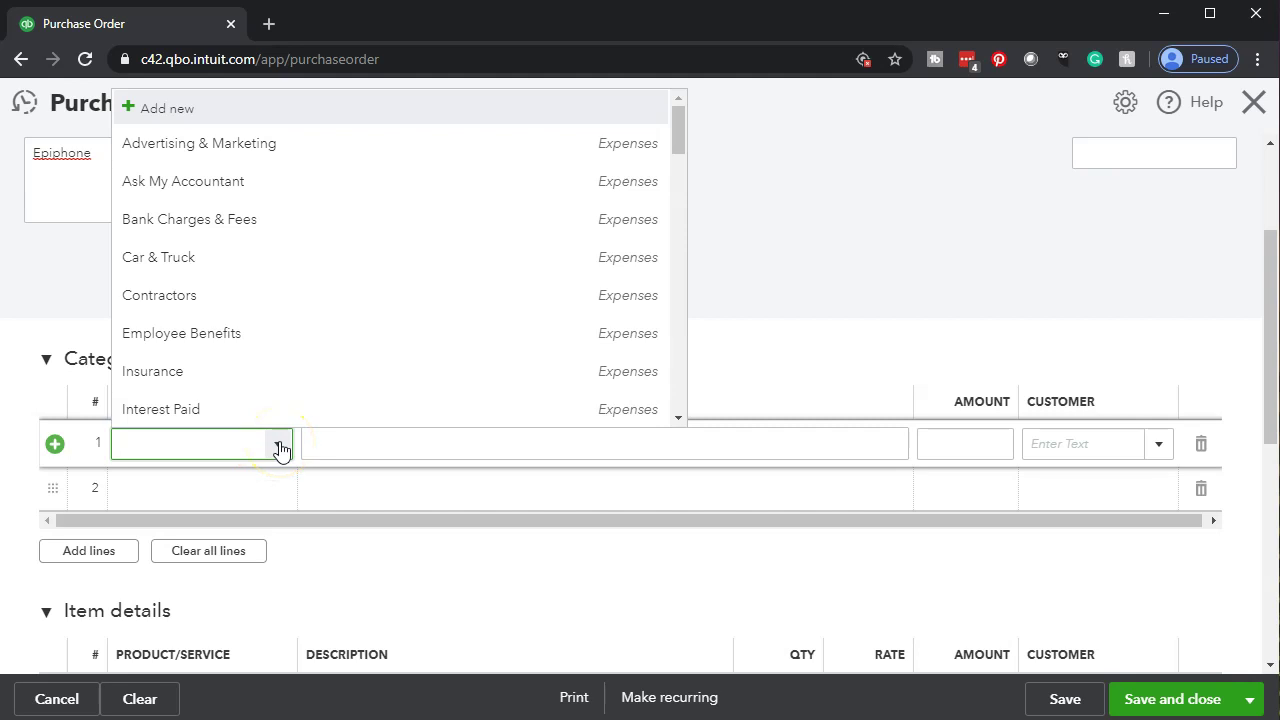
click(280, 449)
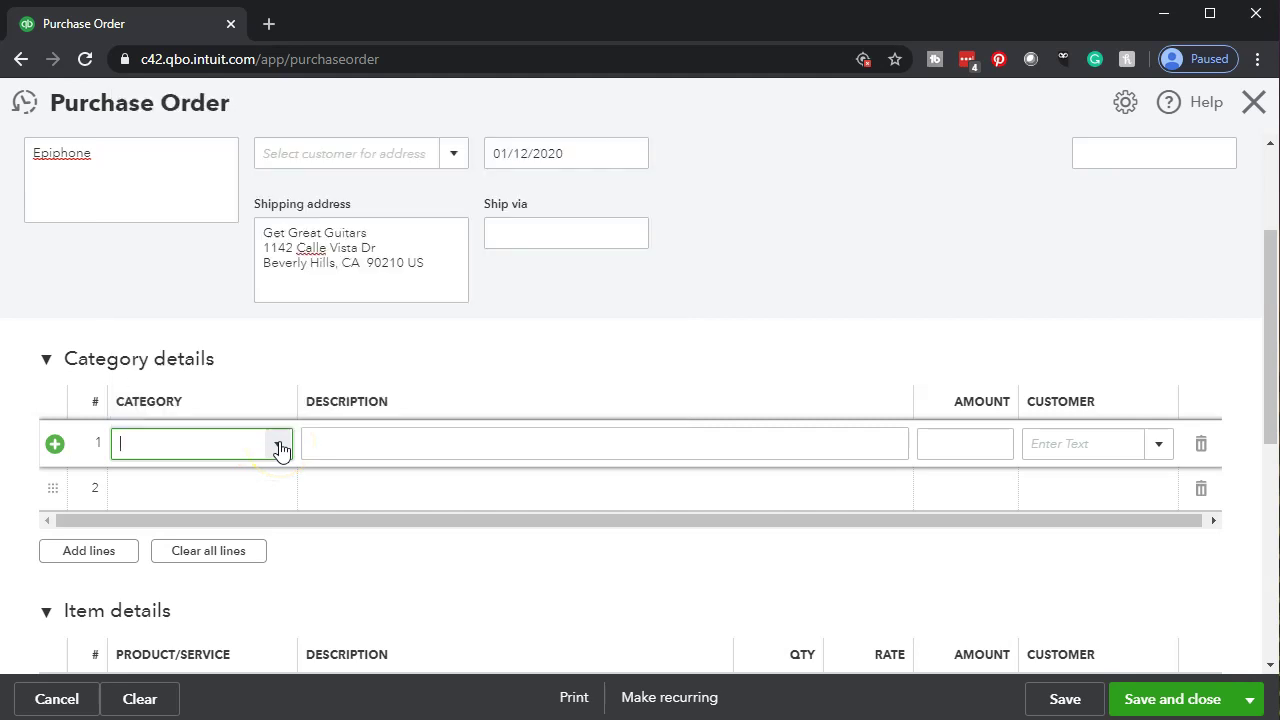
click(46, 360)
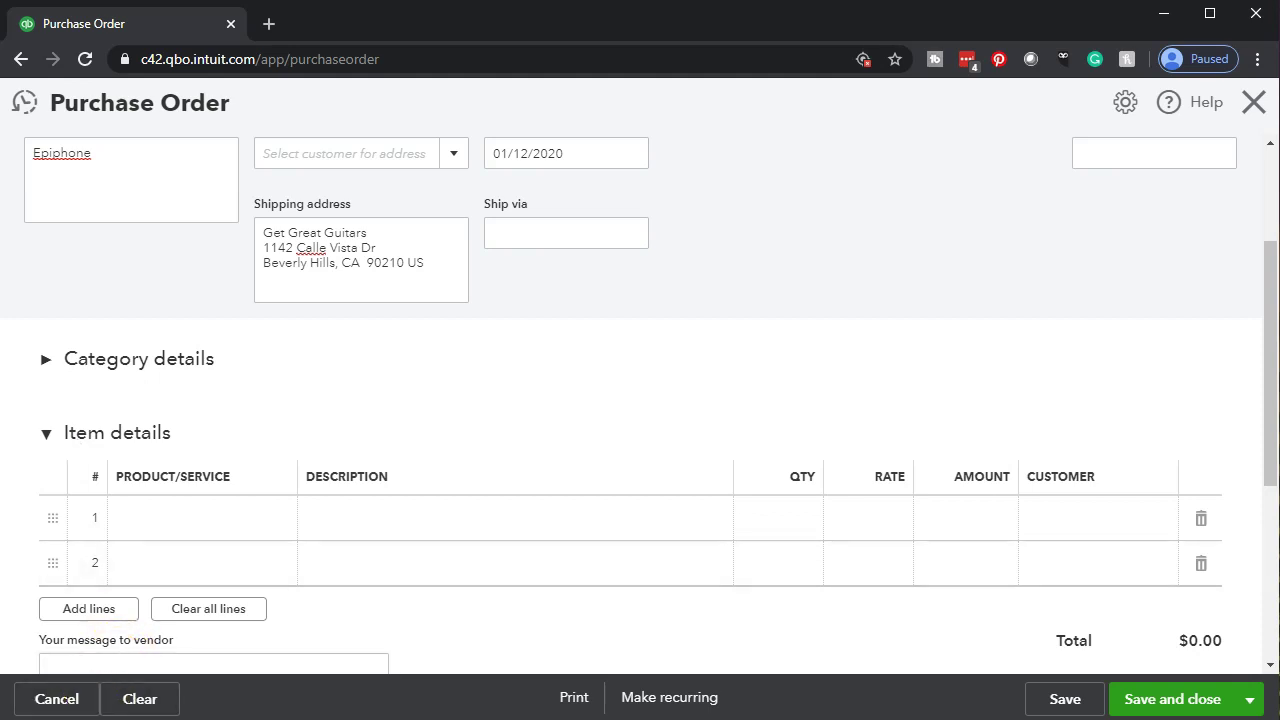
Fill line 1 with Epiphone Les Paul, quantity 1 at rate 400, totalling $400.00.
click(230, 520)
click(278, 520)
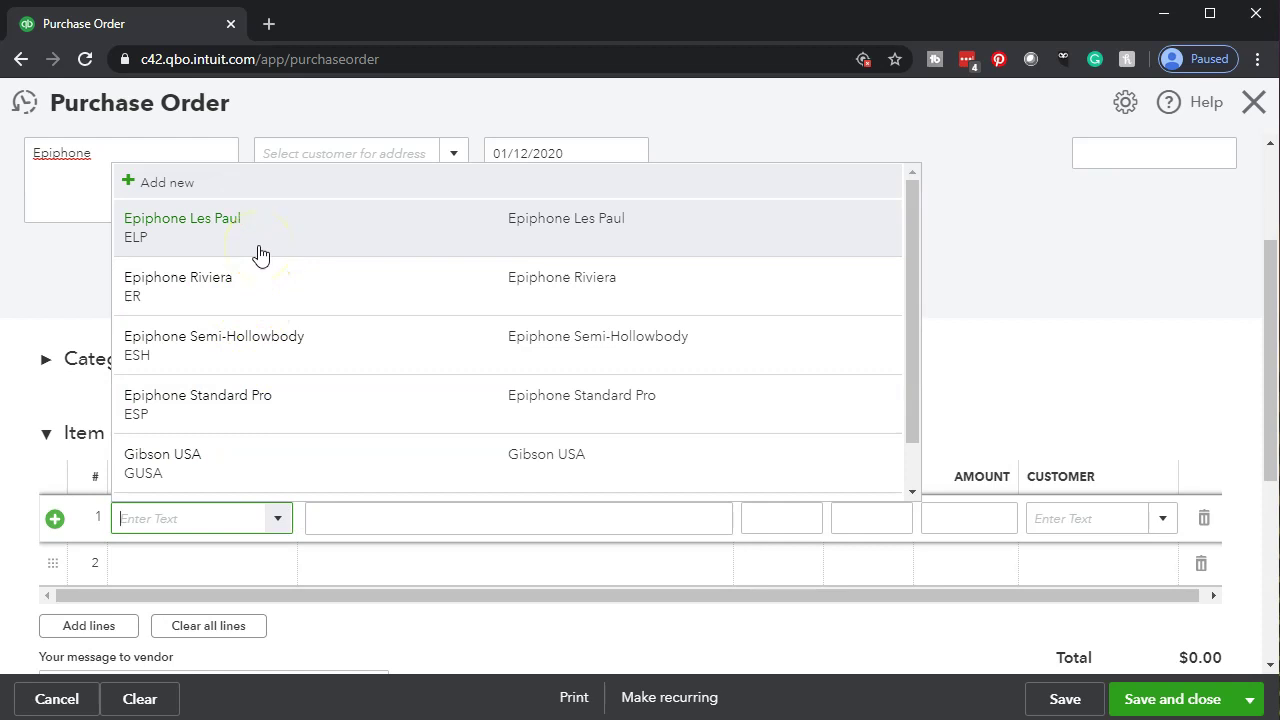
text(Elp)
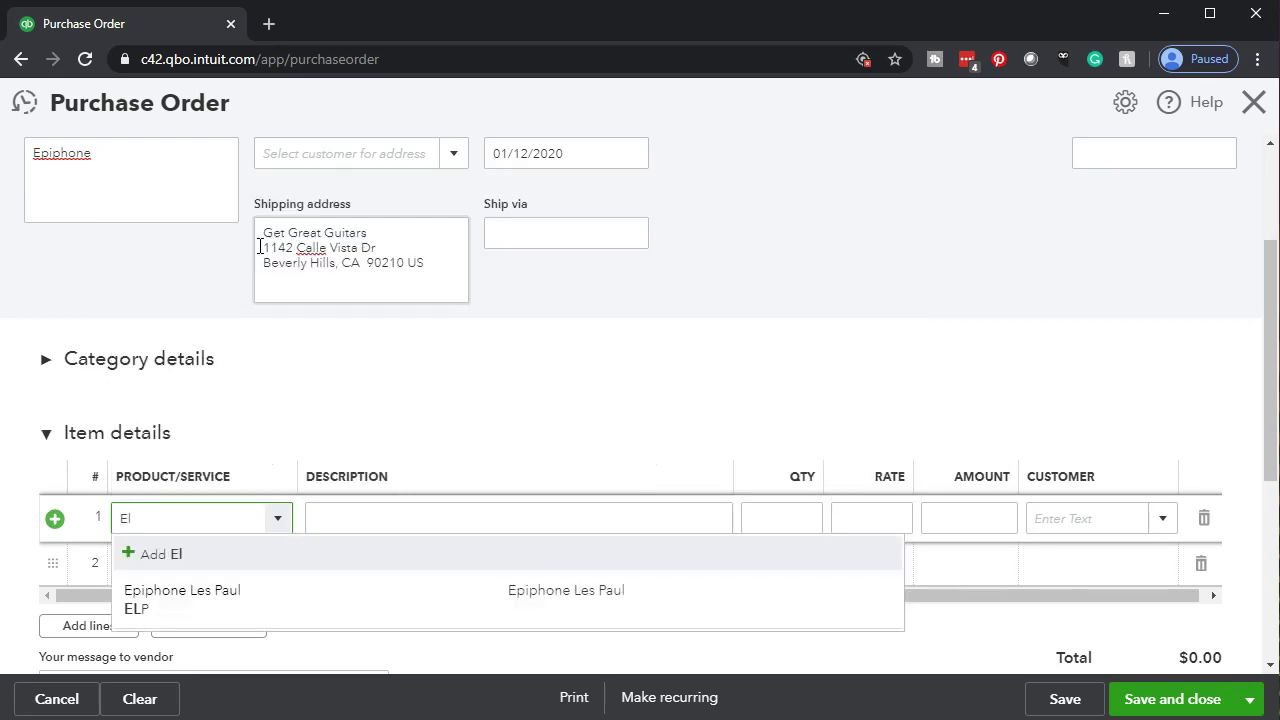
click(241, 606)
key(Tab)
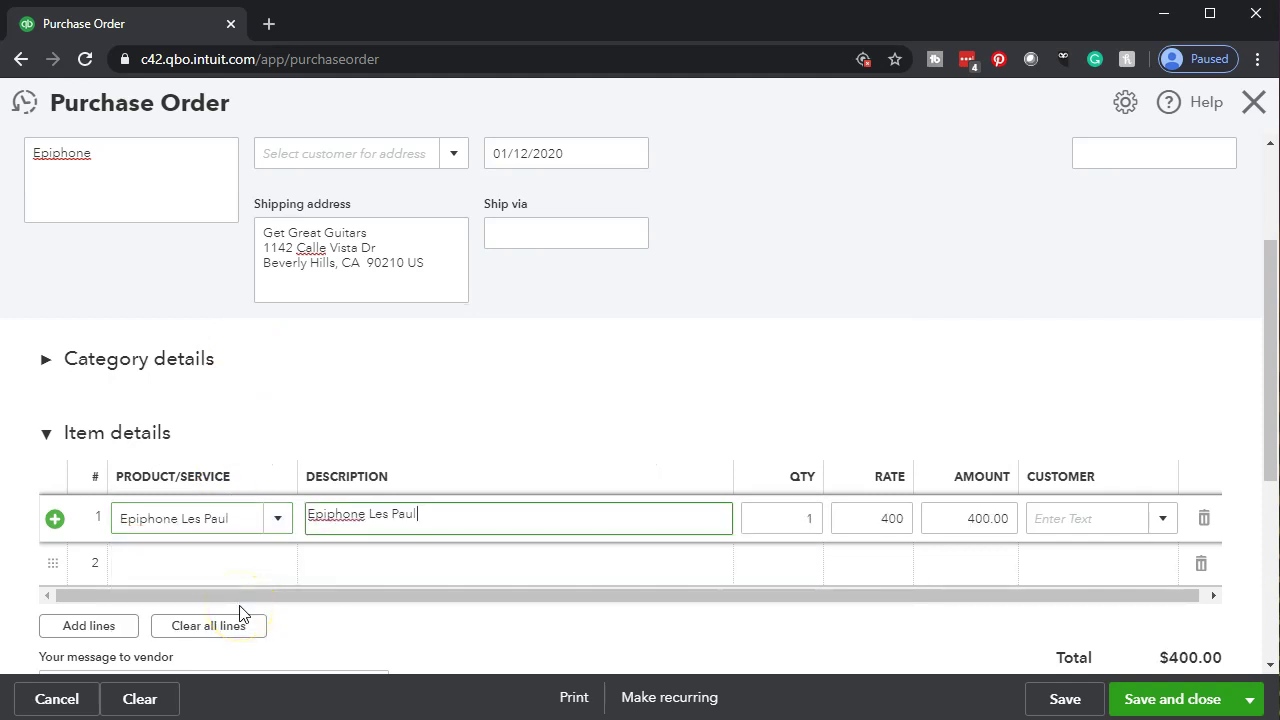
key(Tab)
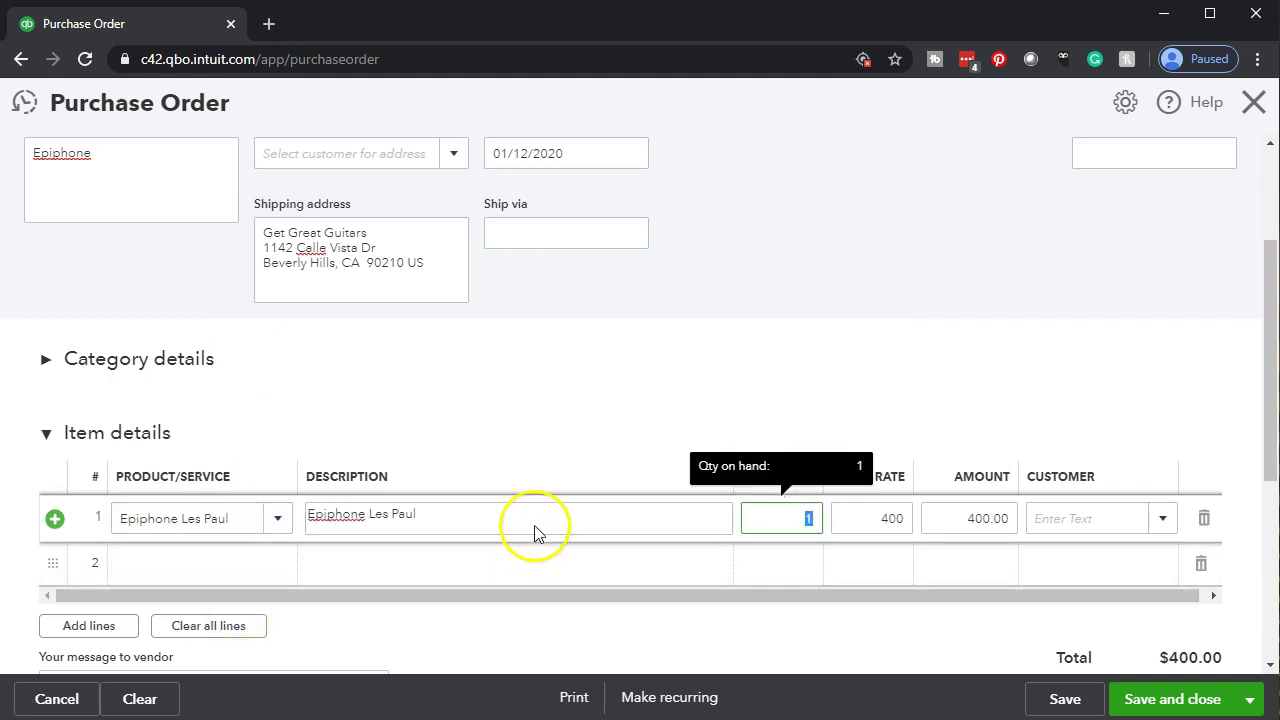
key(Tab)
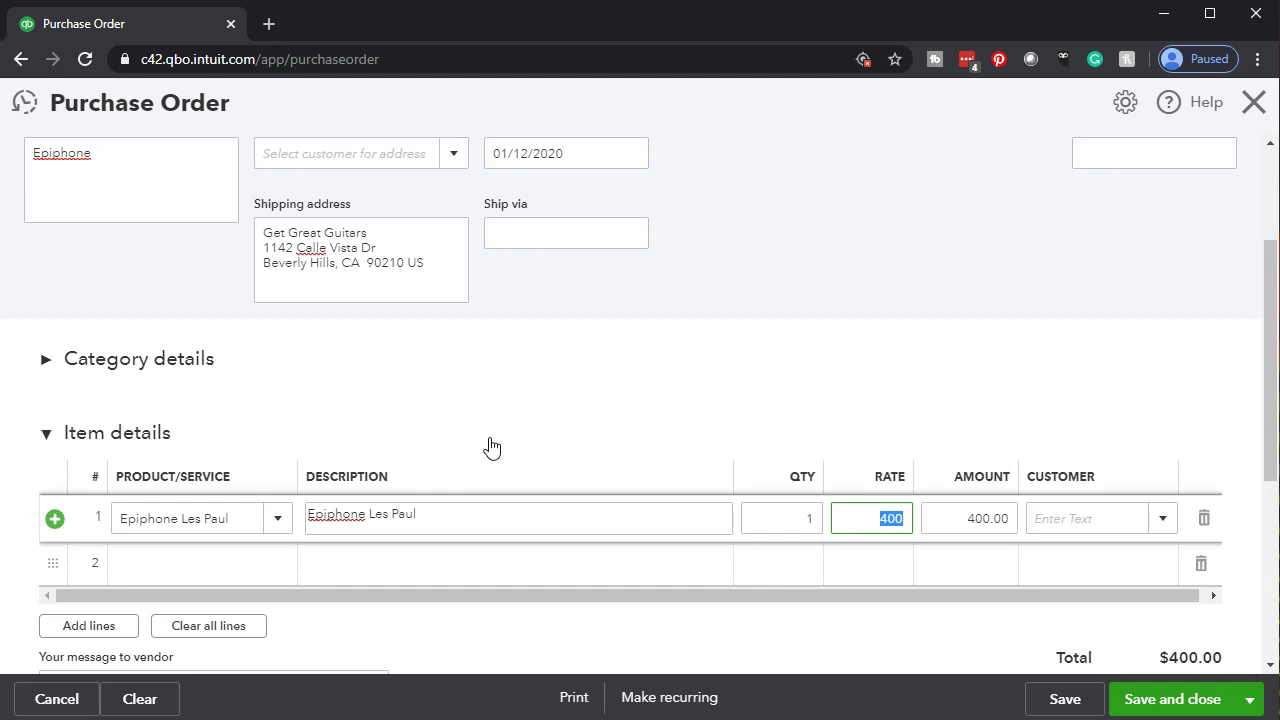
key(Tab)
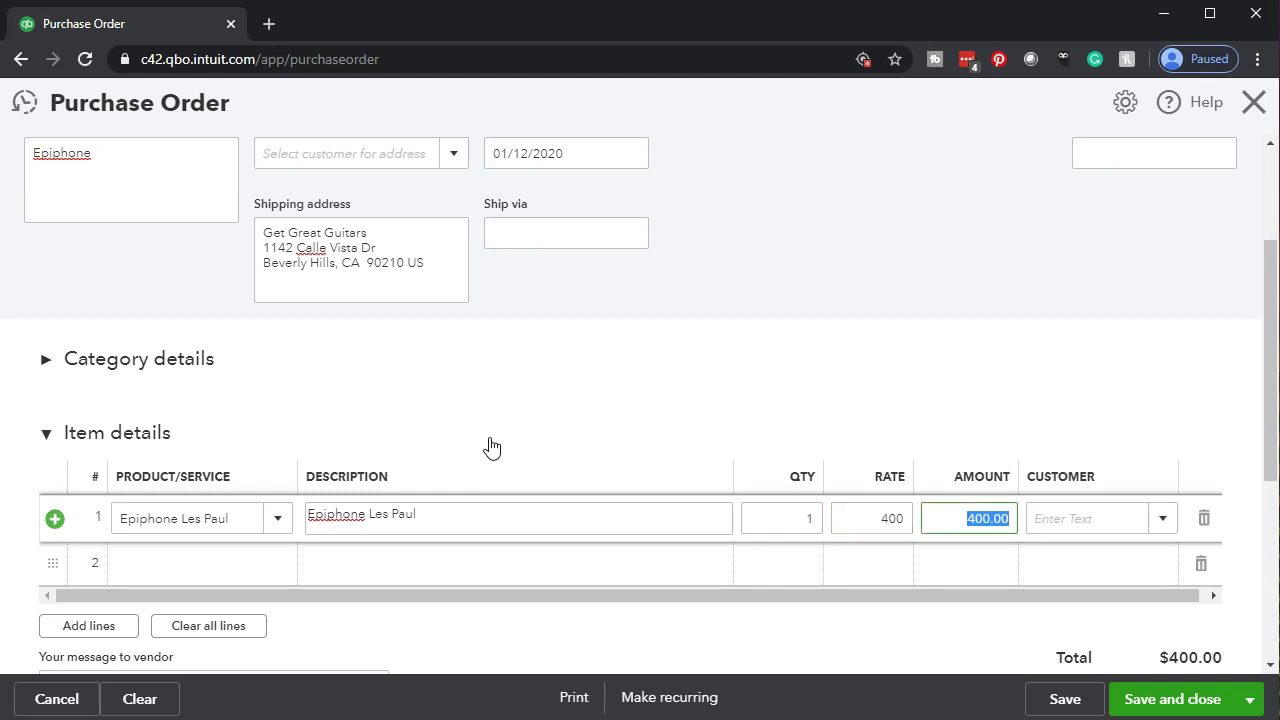
key(Tab)
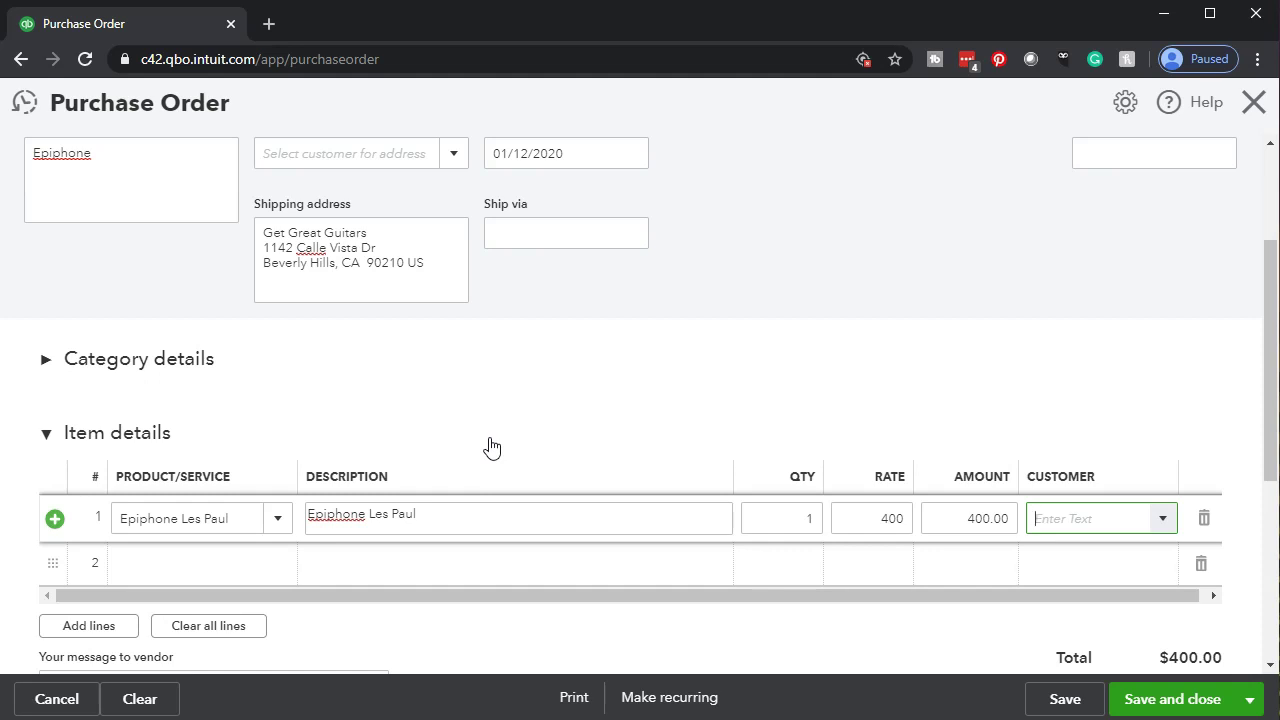
Enter 'Eric Music' as the customer name on line 1.
click(1024, 547)
text(E)
key(BackSpace)
text(Eric Music)
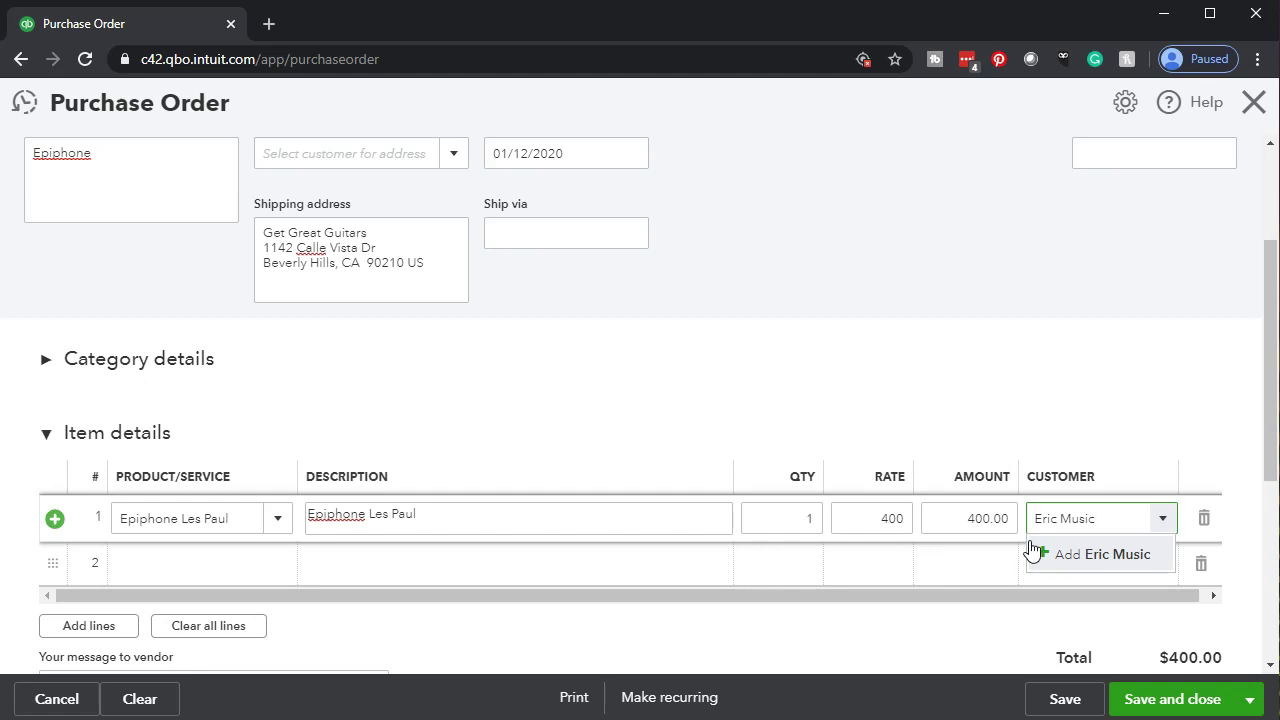
Create Eric Music as a new customer record and save it.
click(1033, 551)
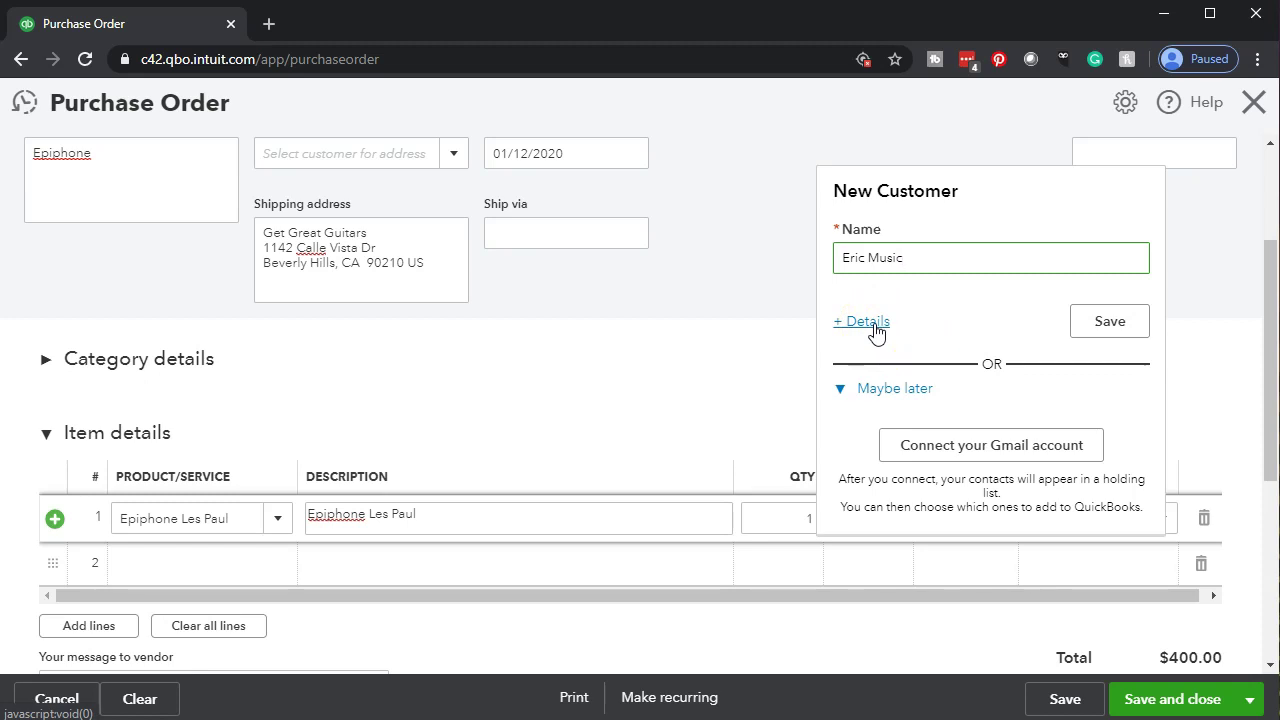
click(1110, 321)
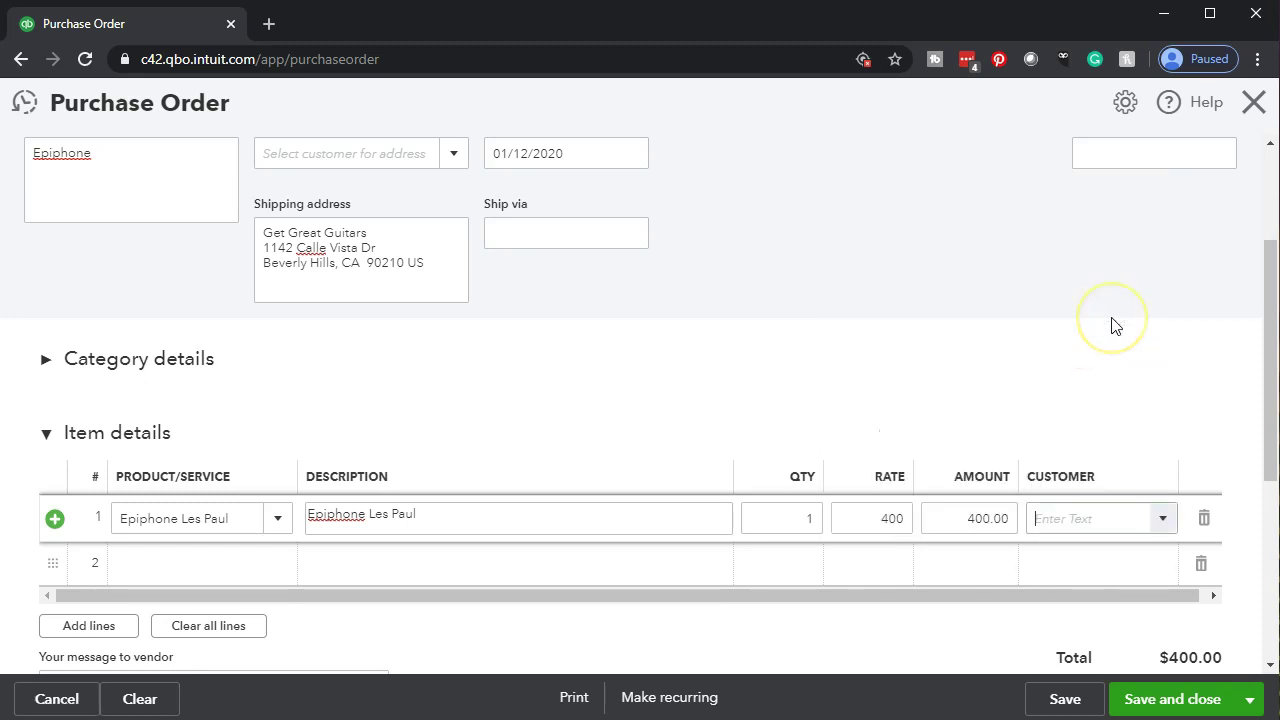
scroll(537, 529, up, 2)
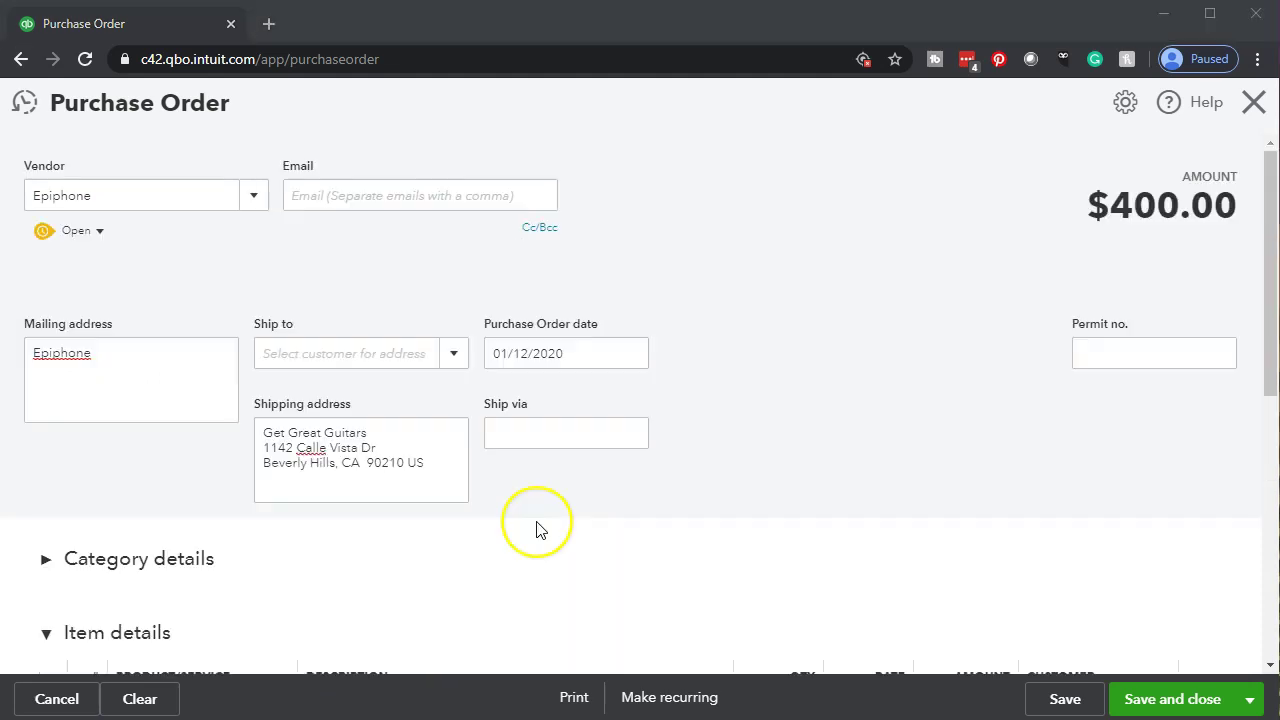
scroll(537, 529, down, 5)
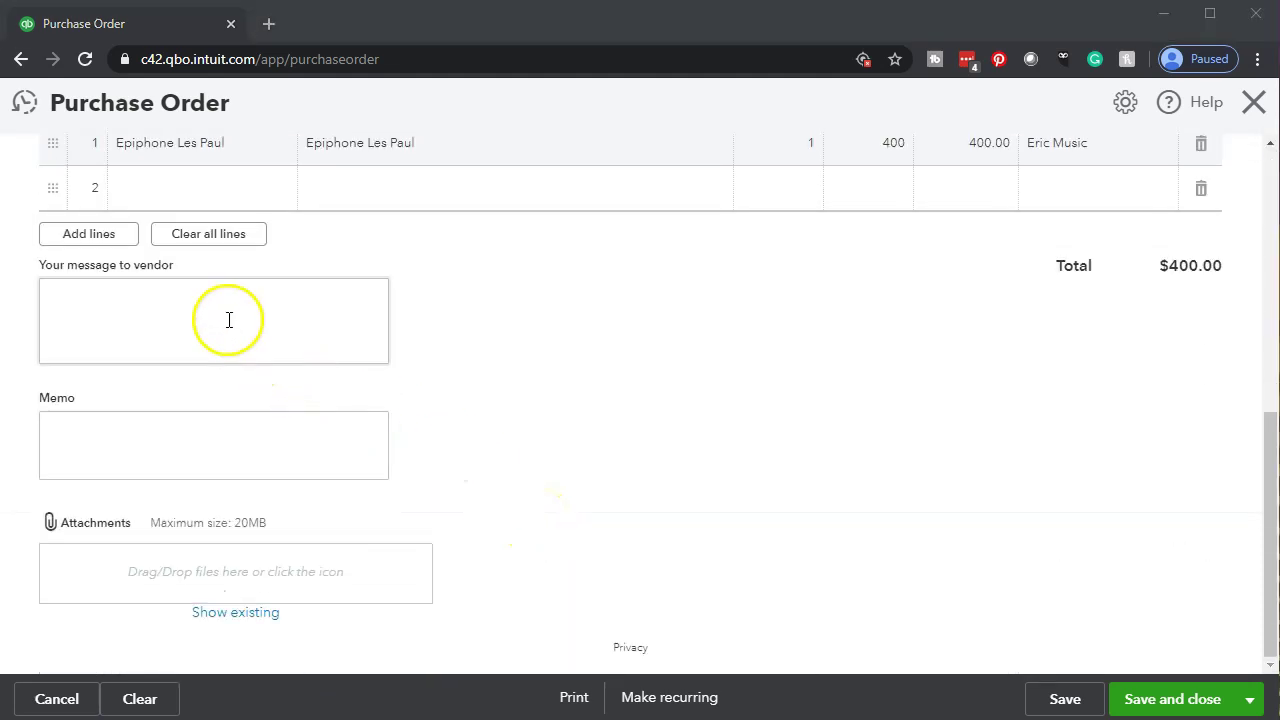
click(229, 319)
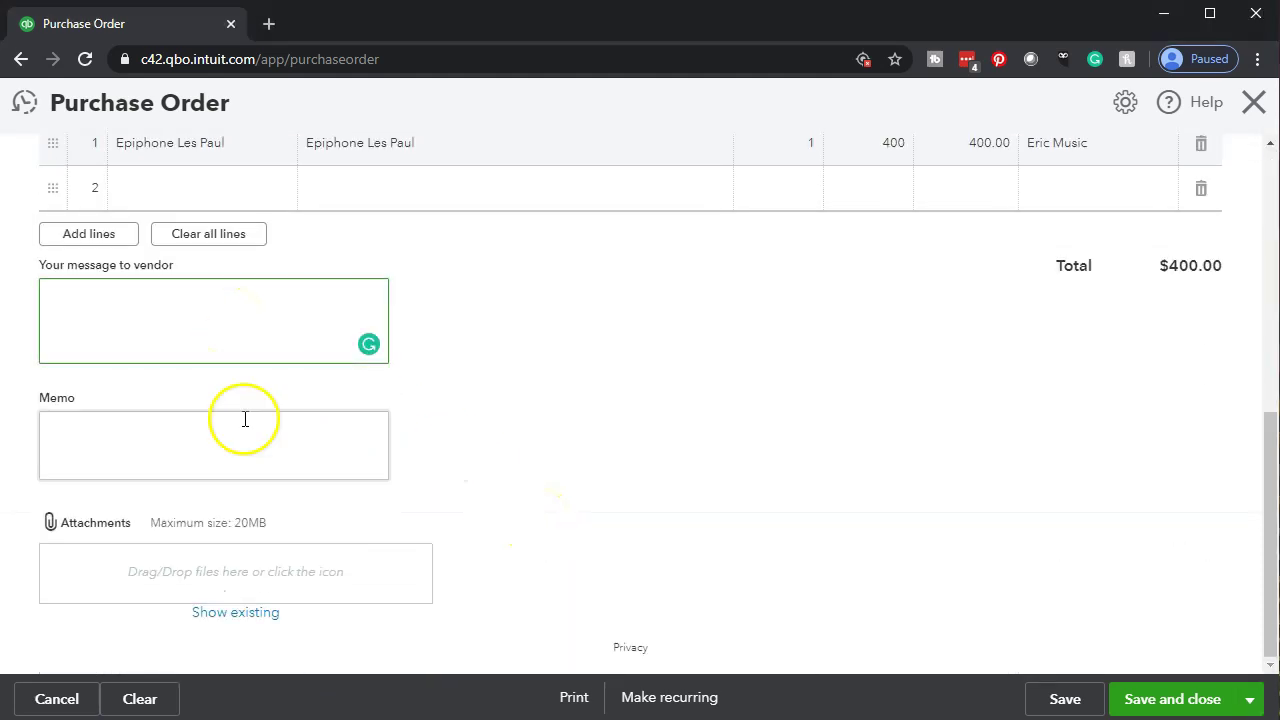
click(243, 458)
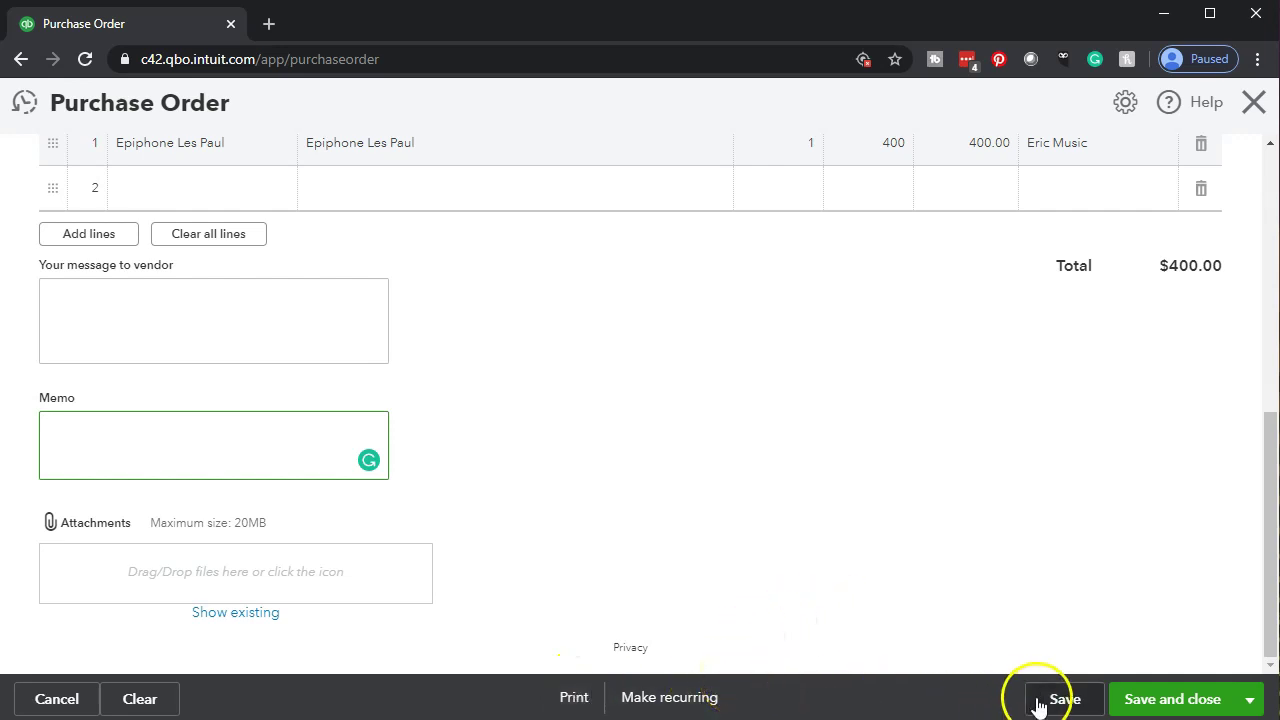
Save and close the $400.00 Epiphone purchase order.
click(1249, 700)
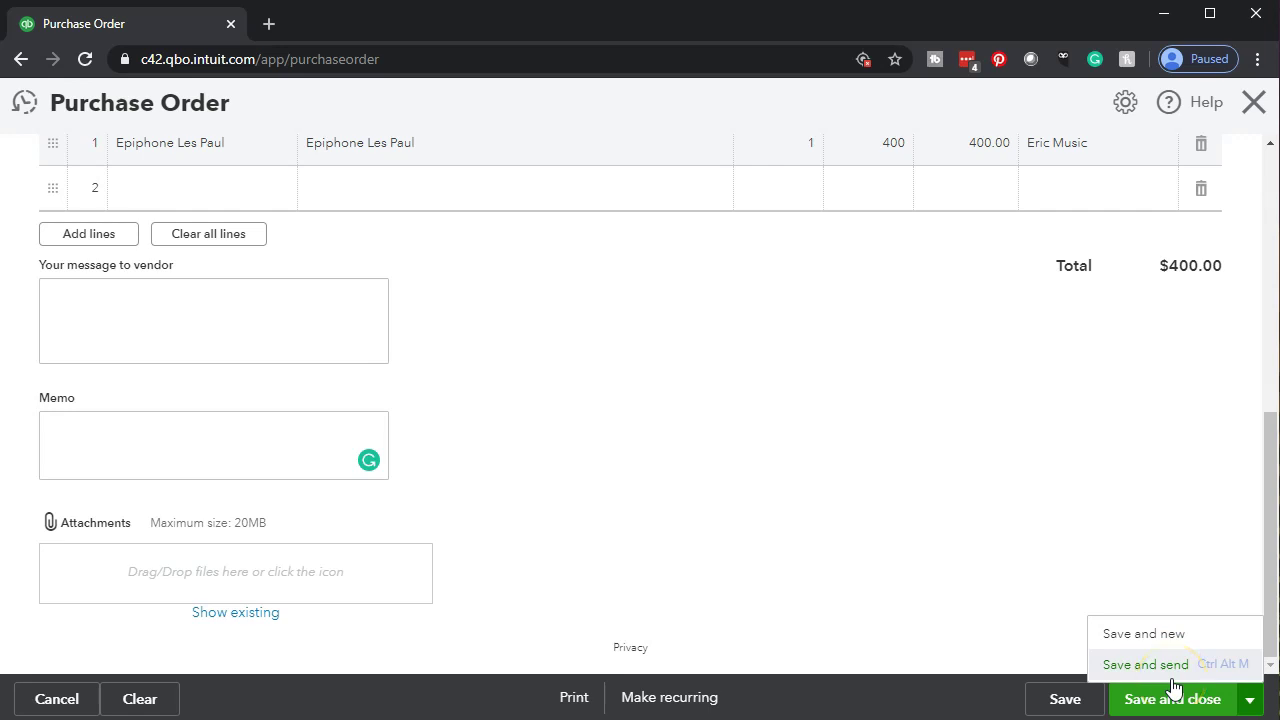
click(1019, 555)
scroll(811, 461, up, 10)
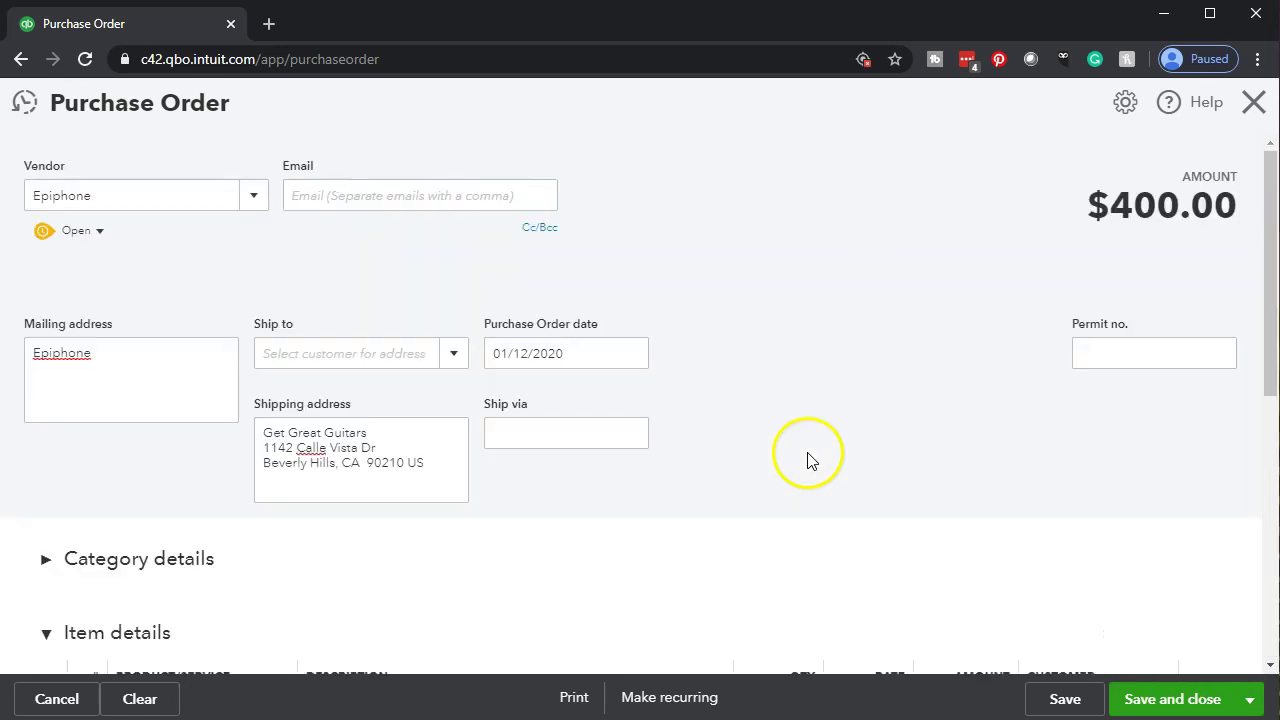
scroll(660, 355, down, 10)
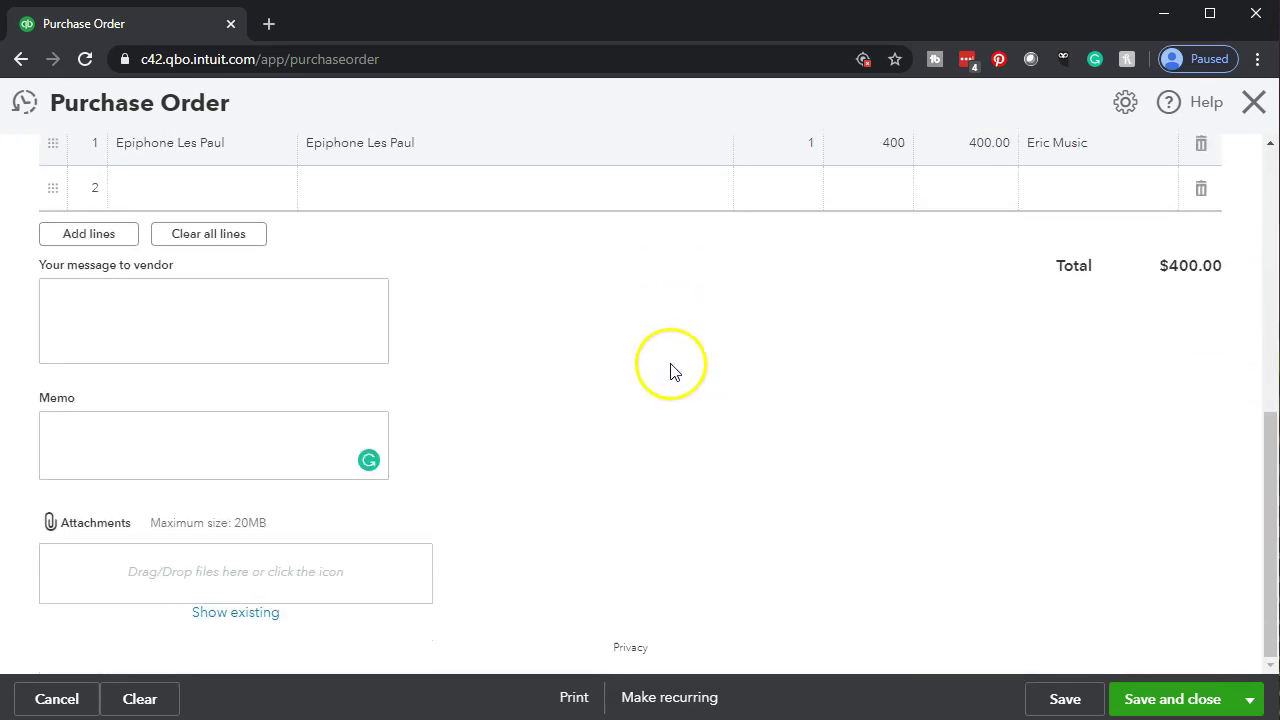
click(1165, 703)
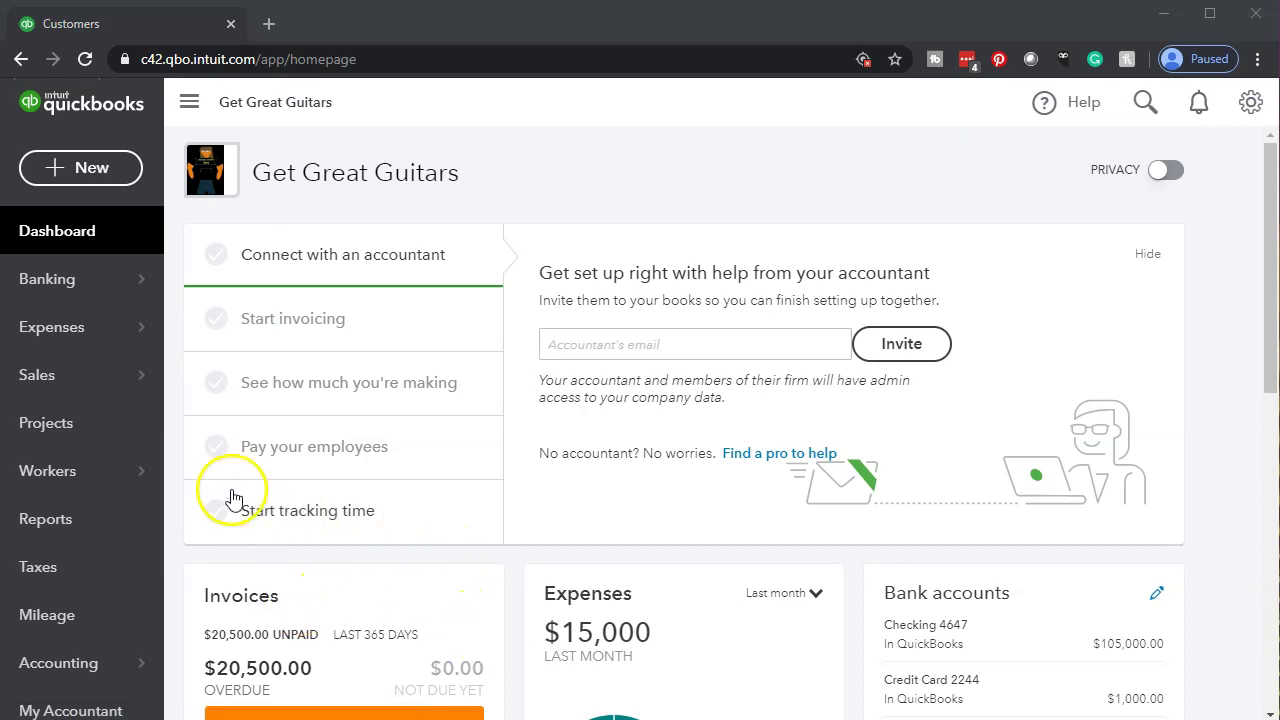
Check the Expense Transactions list for purchase order 1001 to Epiphone at $400.00.
click(48, 342)
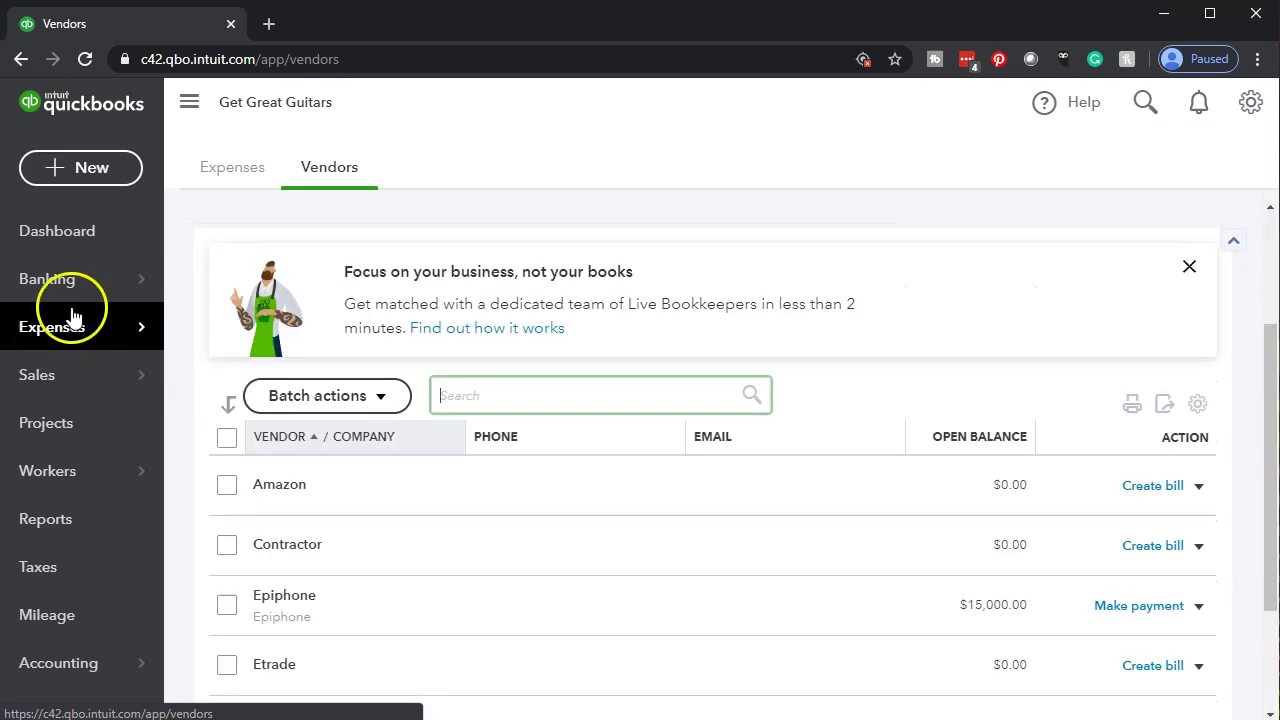
click(227, 177)
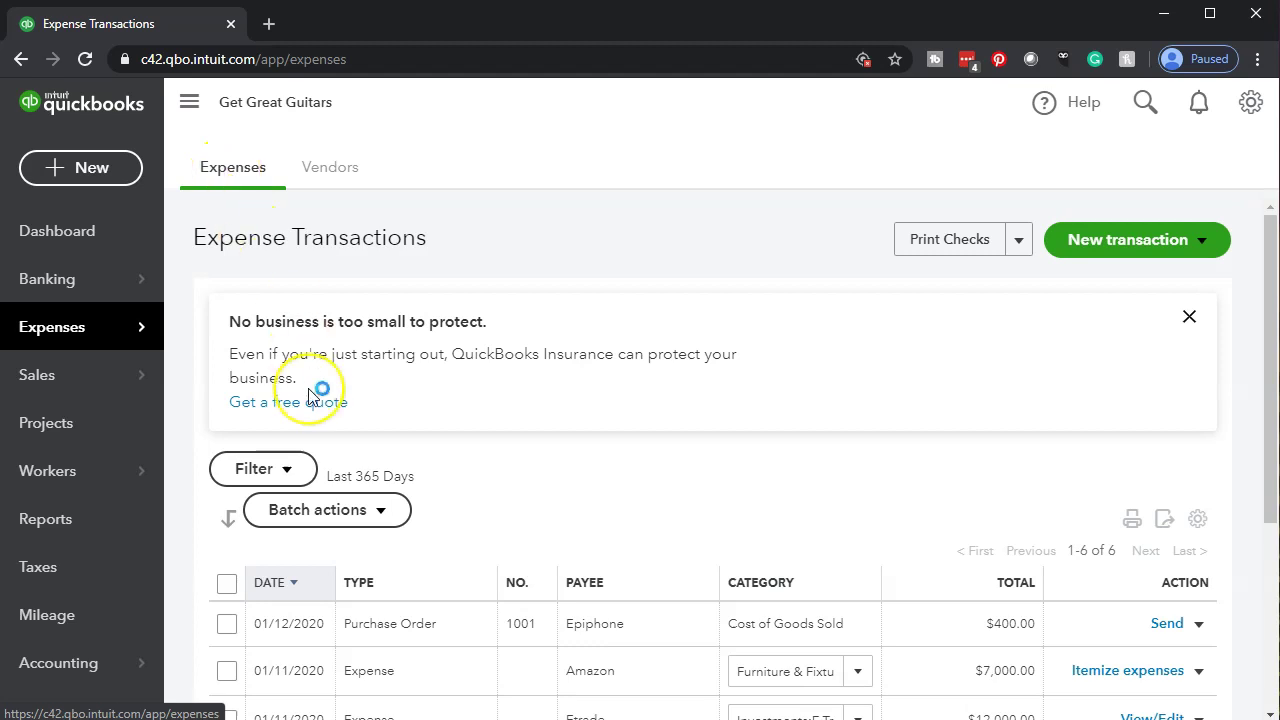
scroll(306, 396, down, 2)
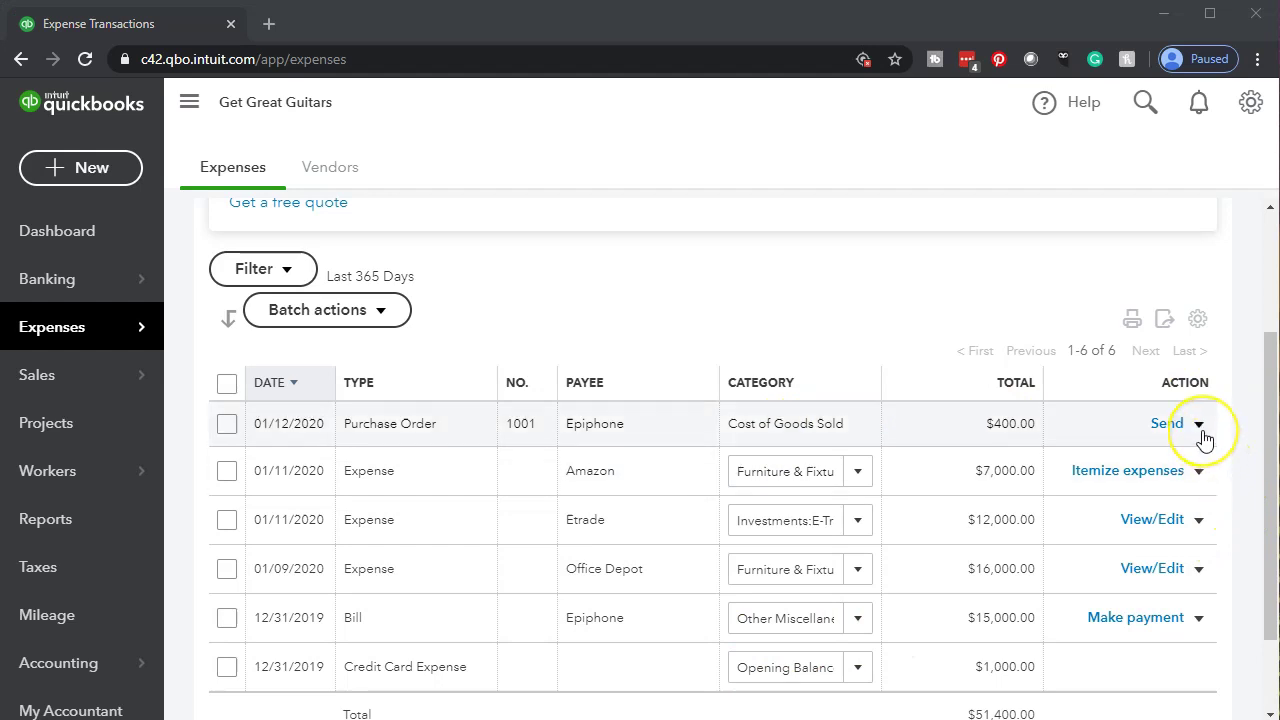
click(1200, 428)
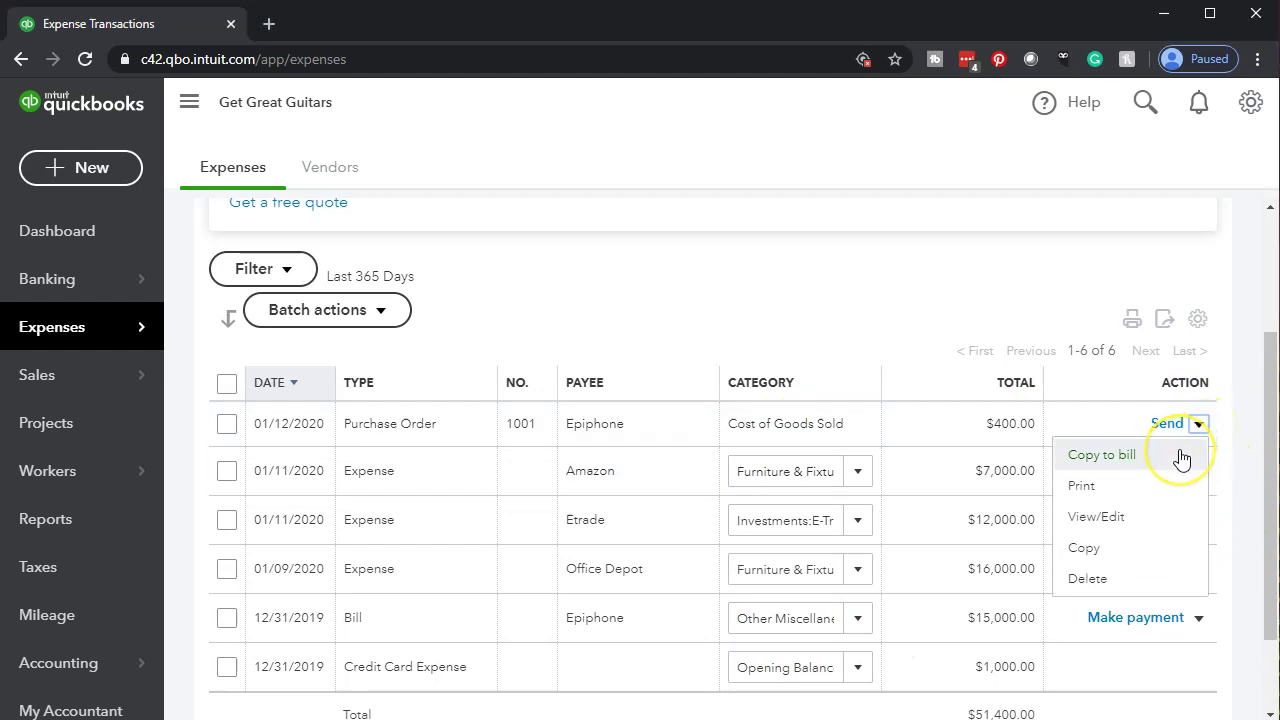
click(886, 294)
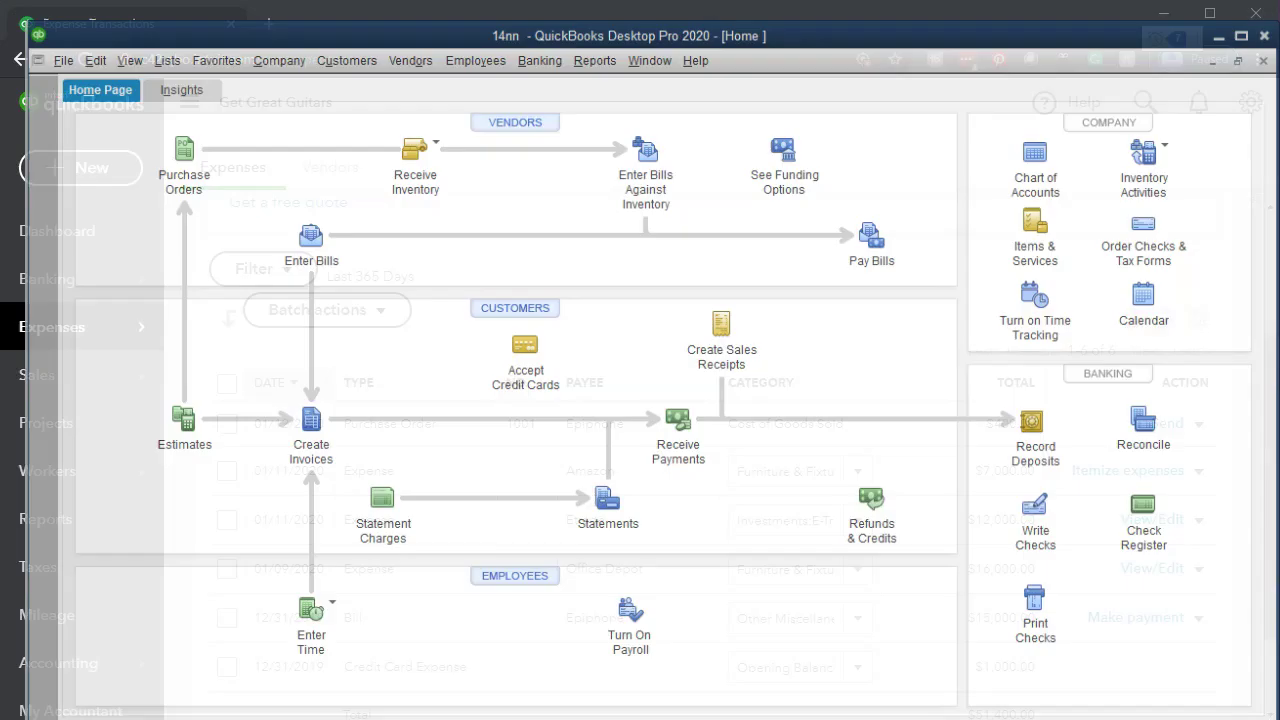